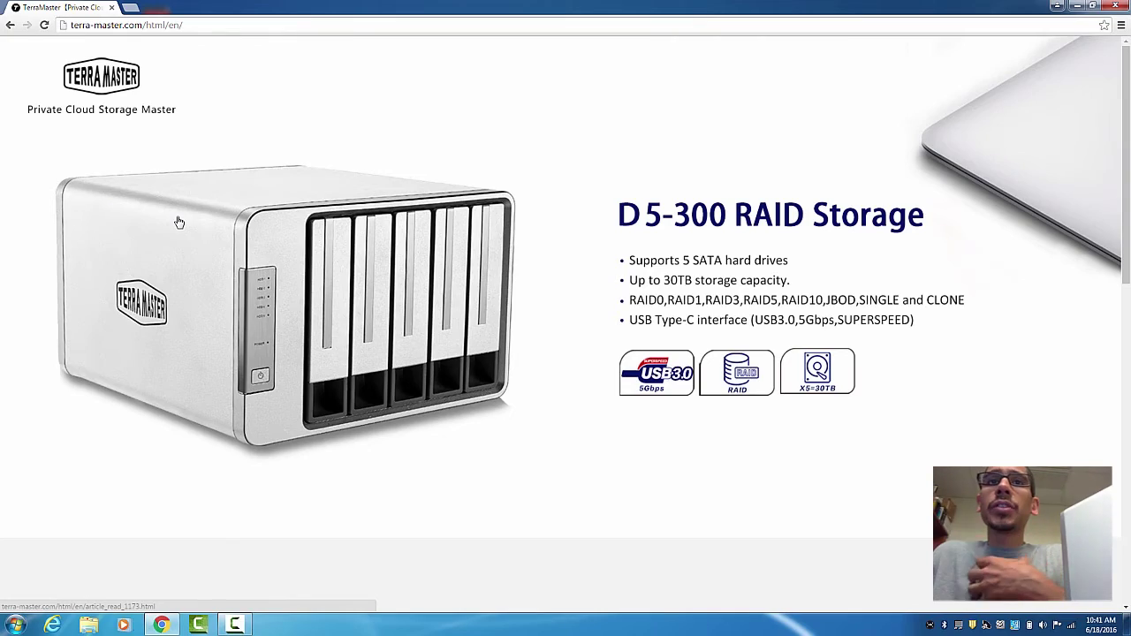
Download the Windows RAID Manager desktop application for the F4-300 model from the TerraMaster support download page
scroll(178, 222, "down", 10)
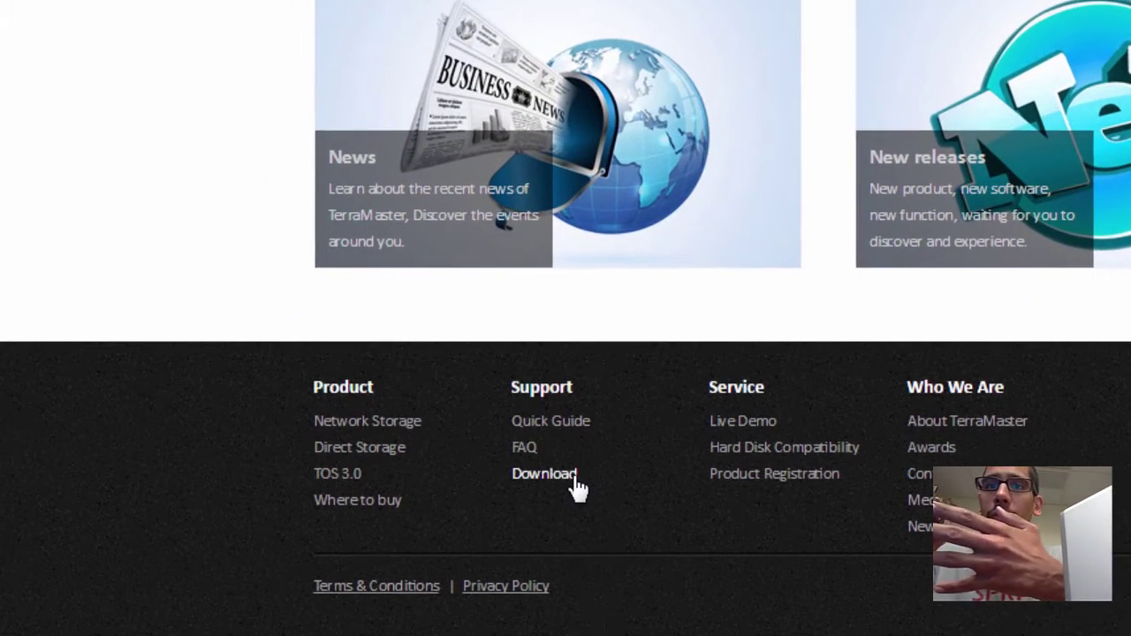
left_click(573, 482)
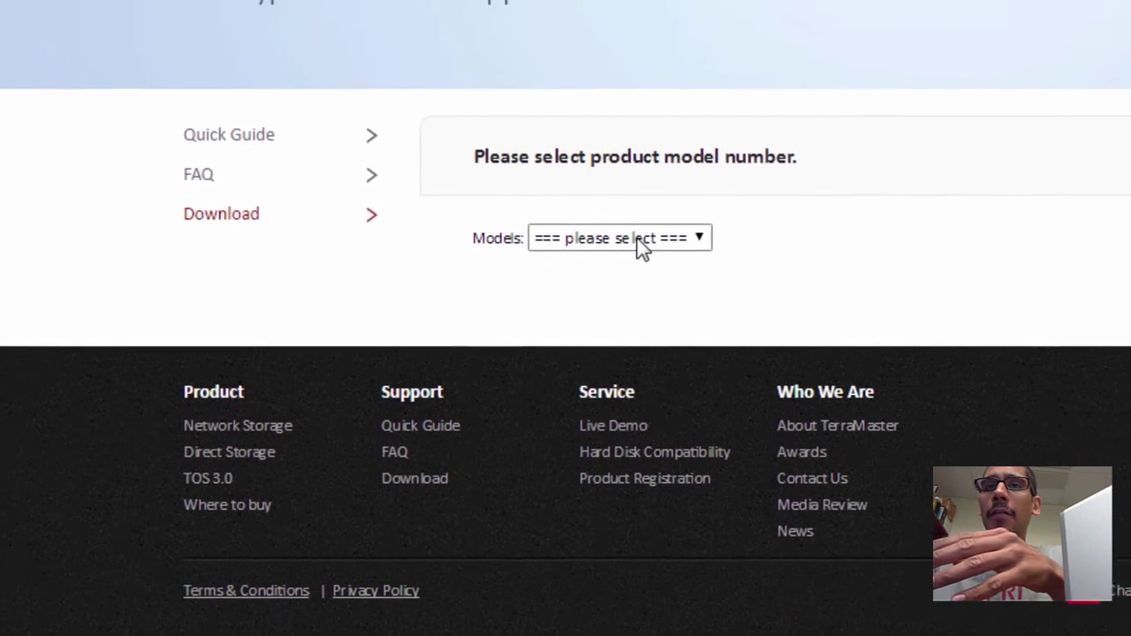
left_click(778, 139)
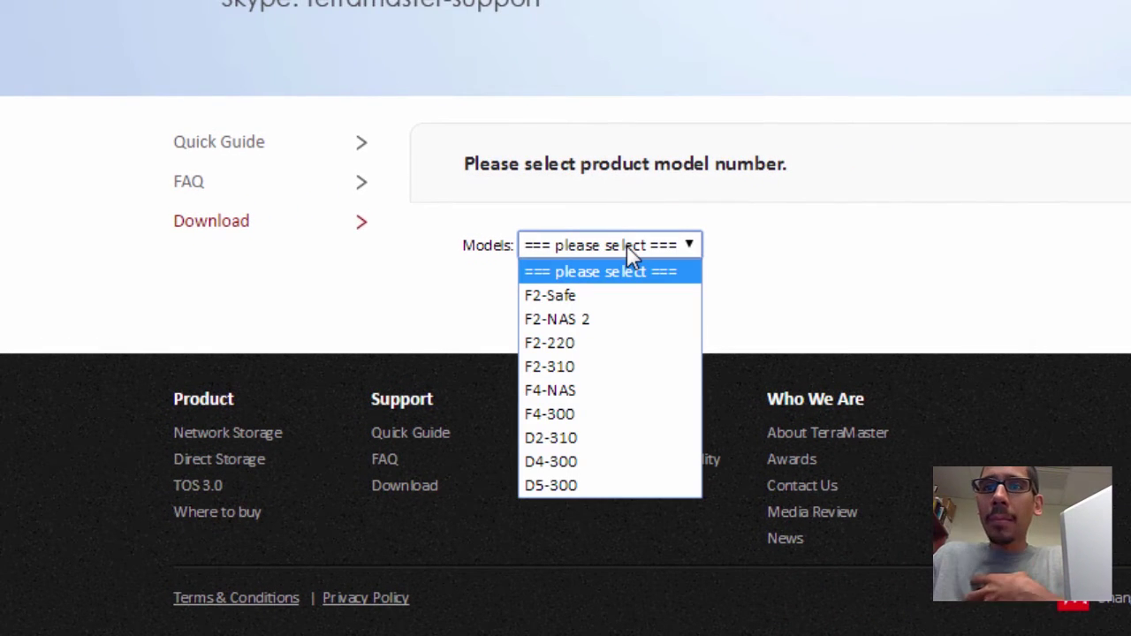
left_click(592, 413)
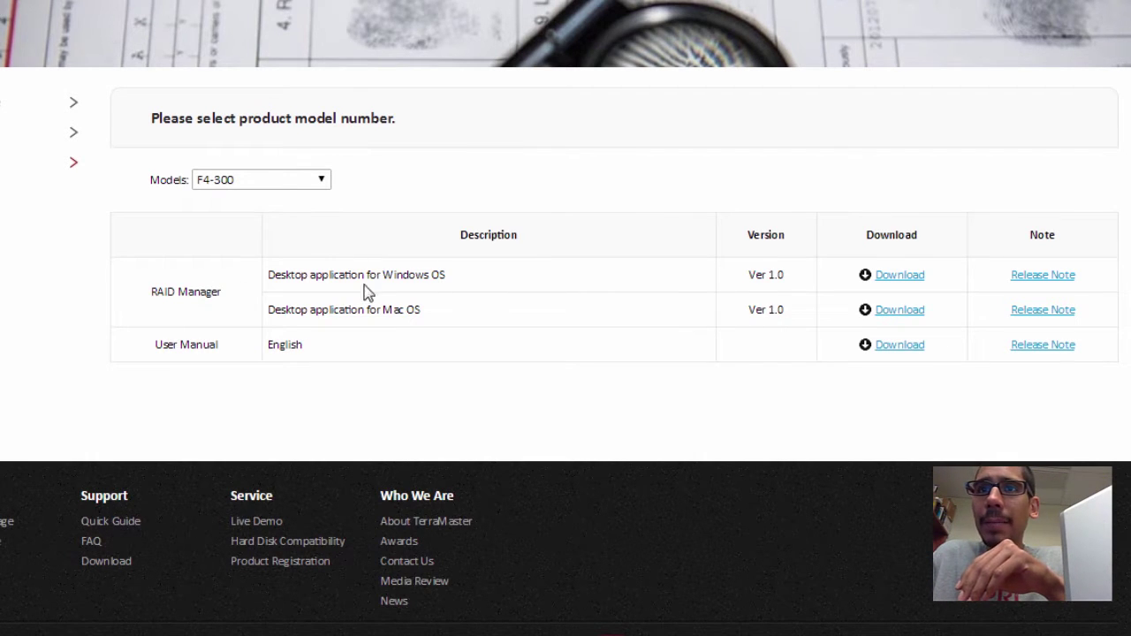
left_click(897, 279)
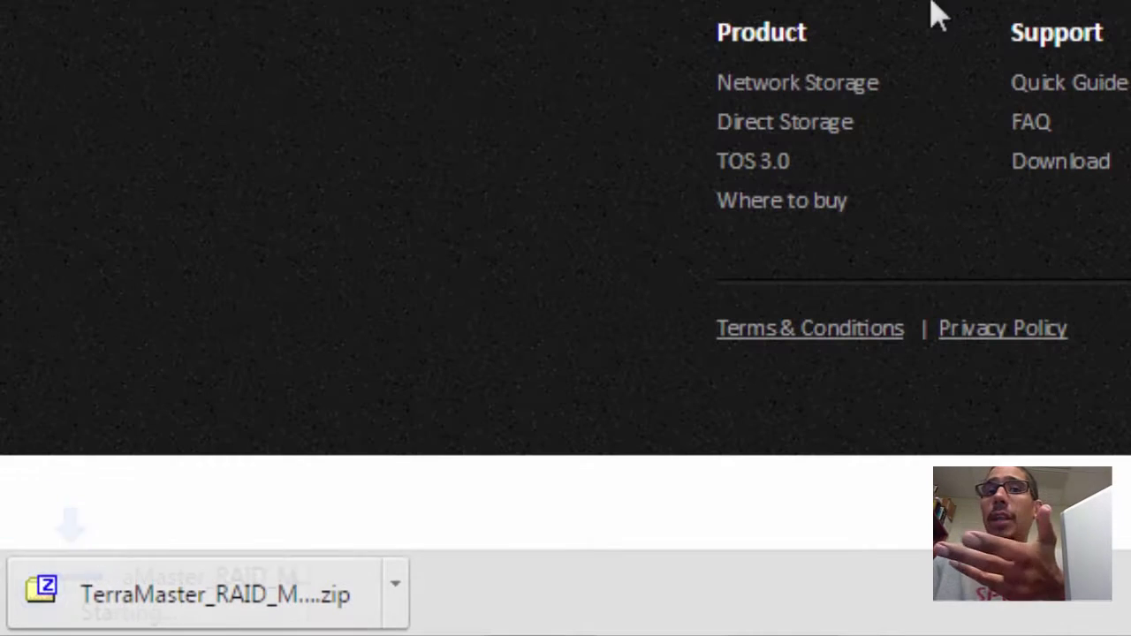
Show the downloaded TerraMaster_RAID_Manager_for_win archive in its folder and extract it with 7-Zip into a subfolder of the same name
left_click(396, 587)
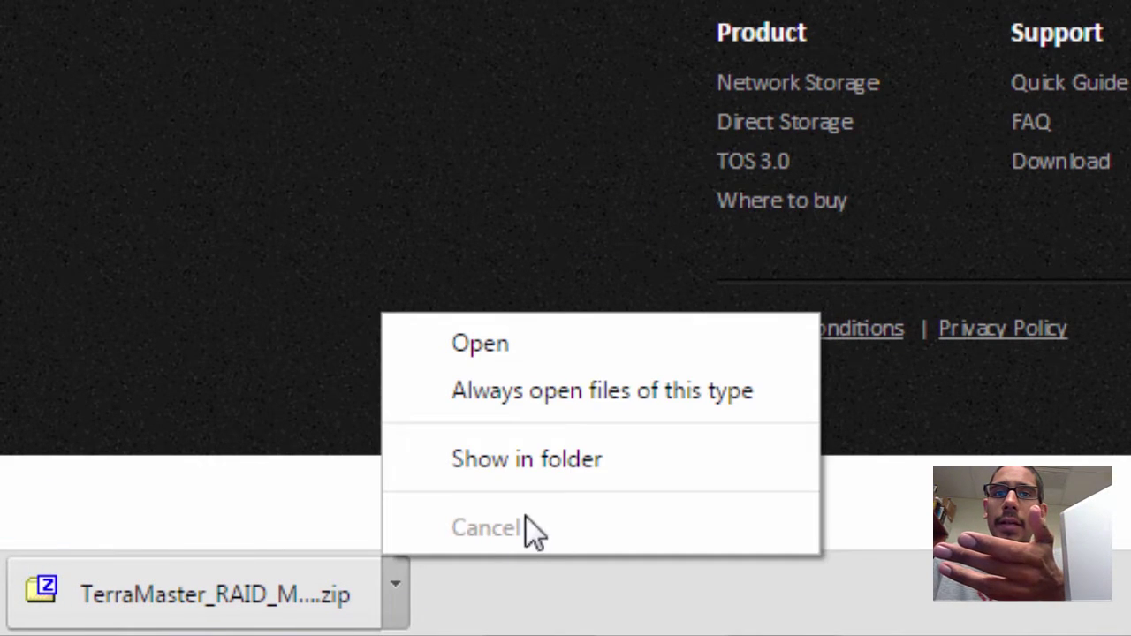
left_click(386, 622)
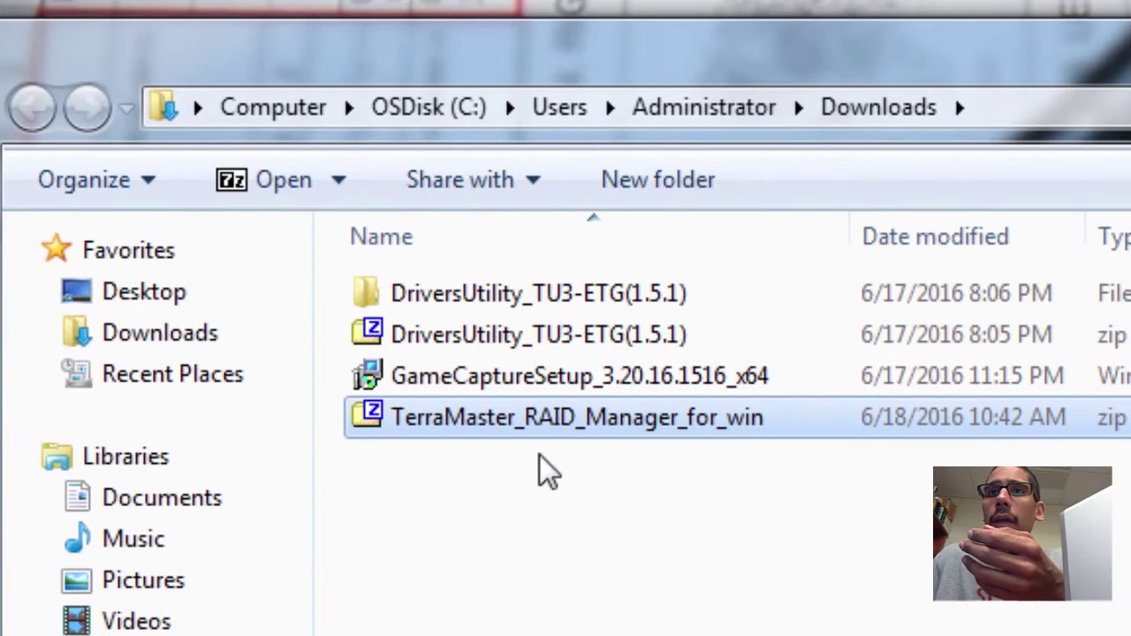
right_click(499, 424)
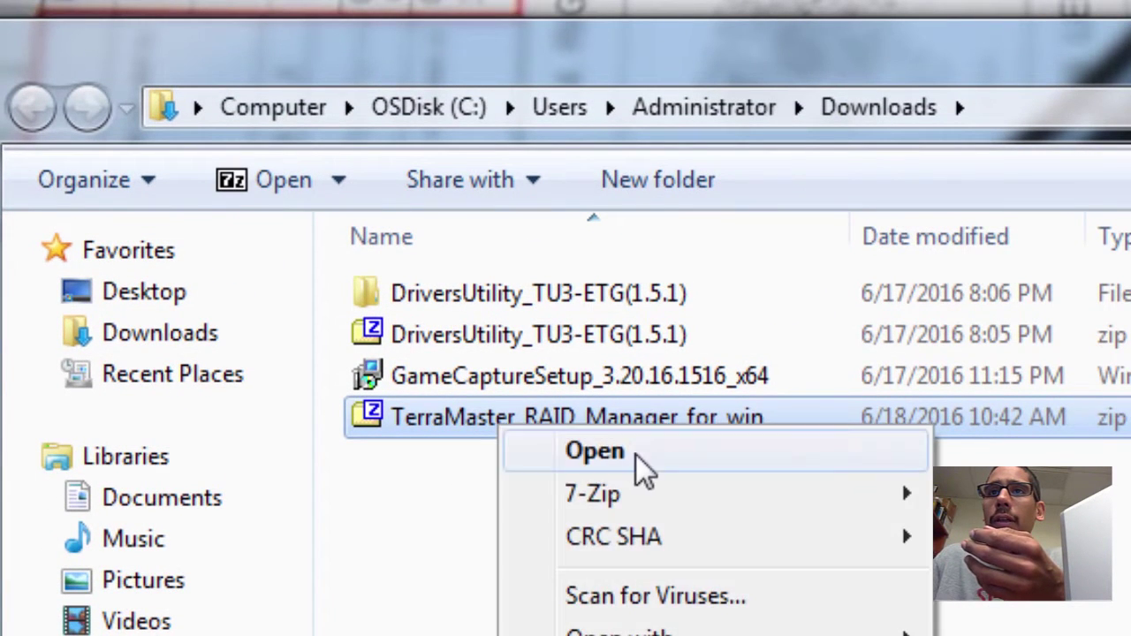
mouse_move(646, 496)
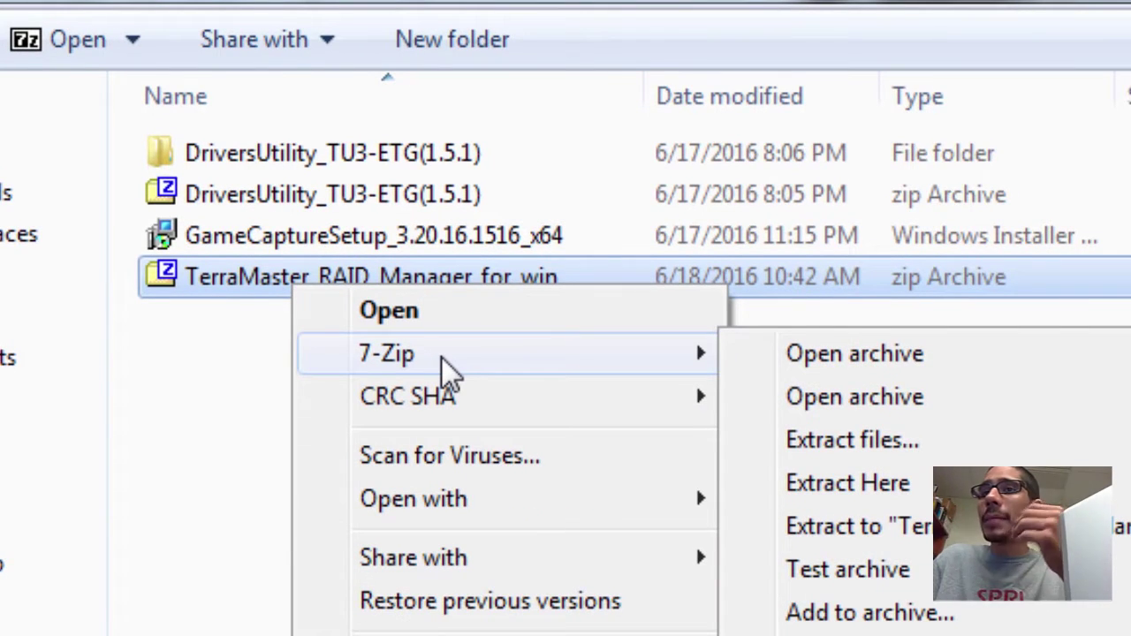
left_click(806, 440)
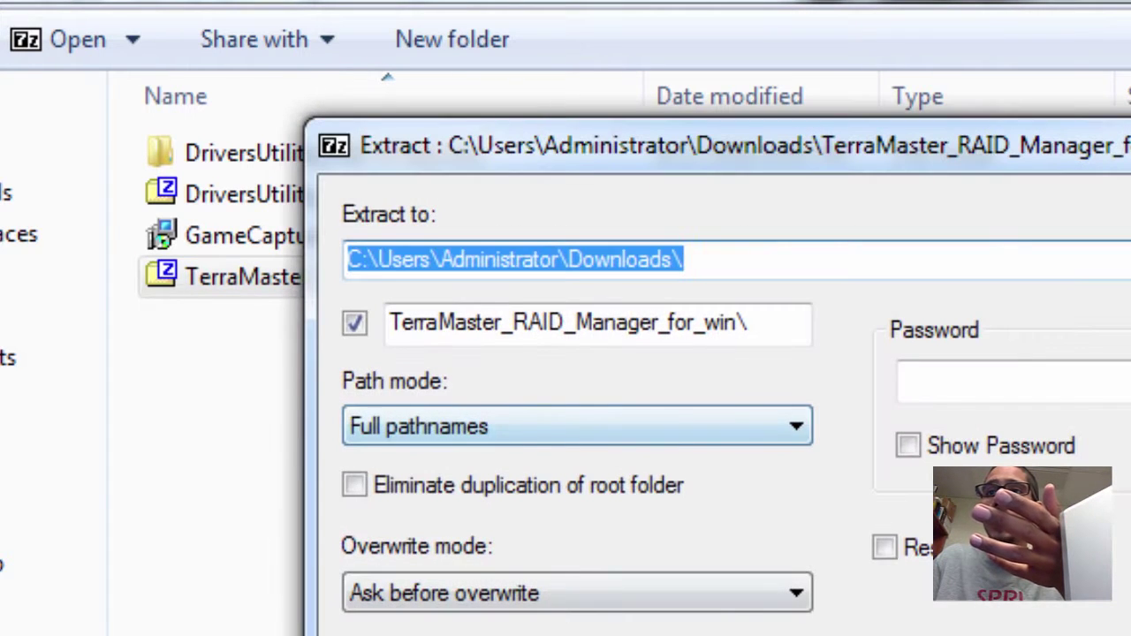
key("Return")
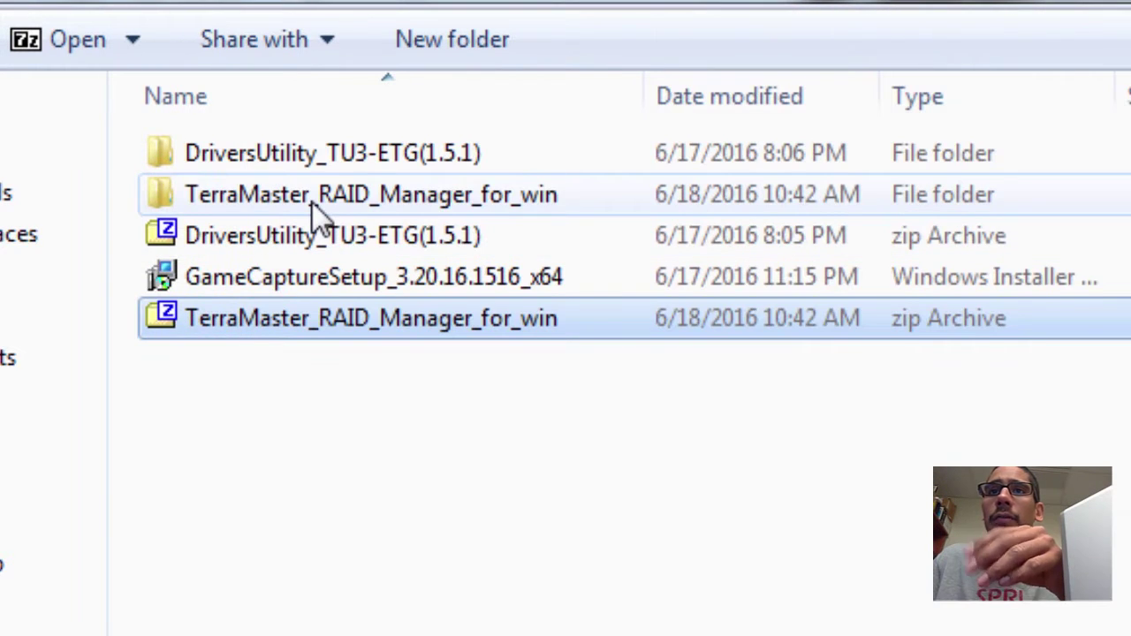
Run the setup application from the extracted folder, install TerraMaster HW RAID Manager and launch it on finishing
double_click(312, 199)
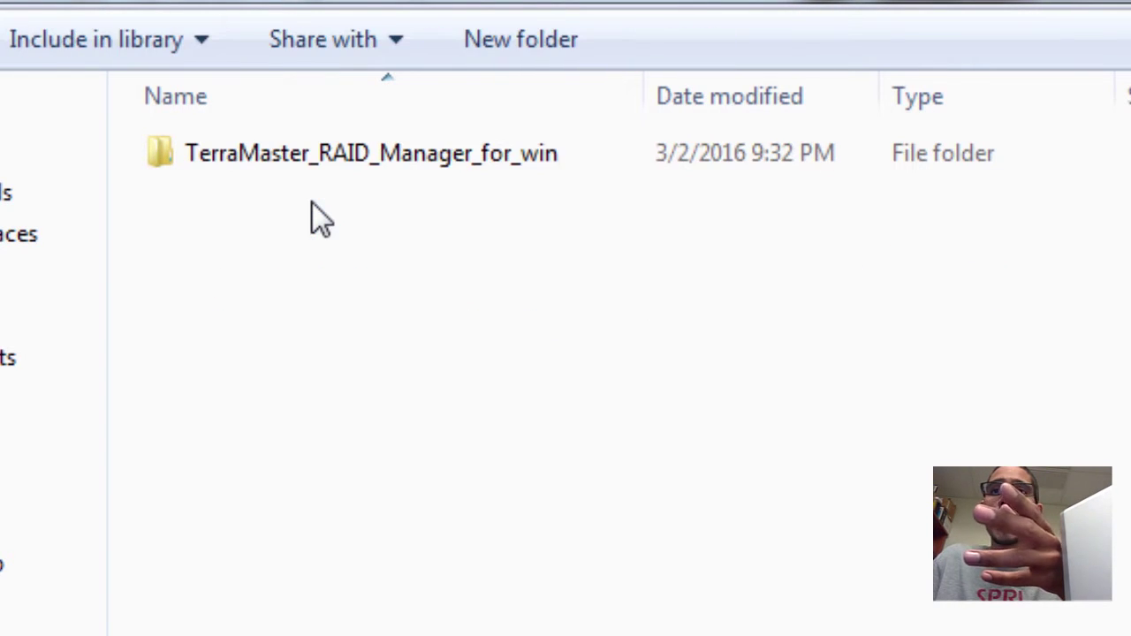
double_click(339, 150)
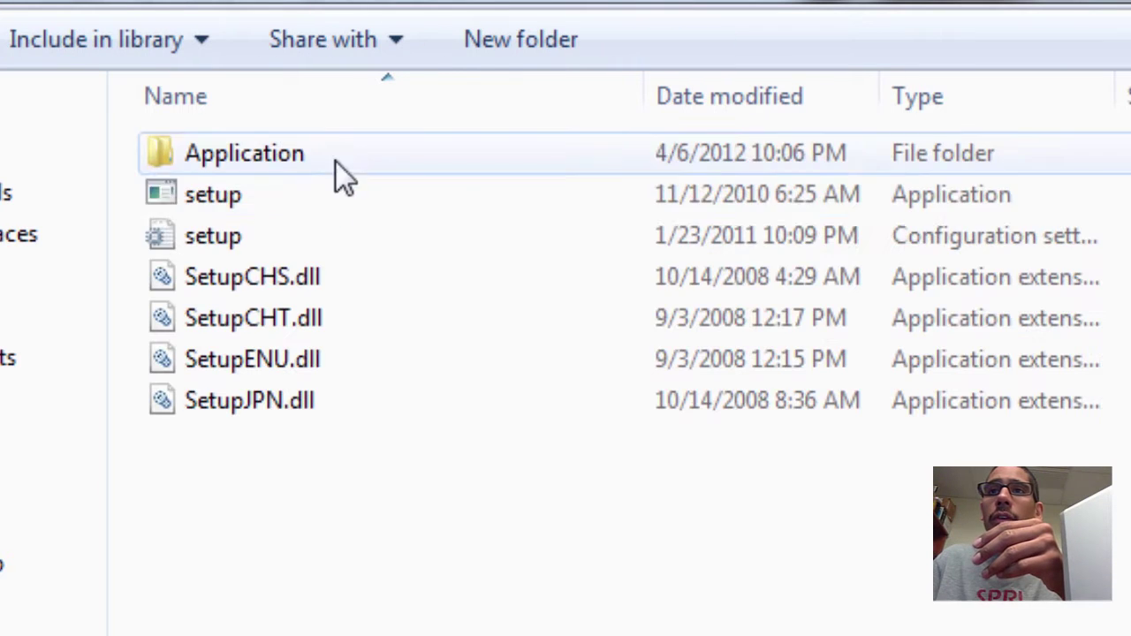
double_click(211, 195)
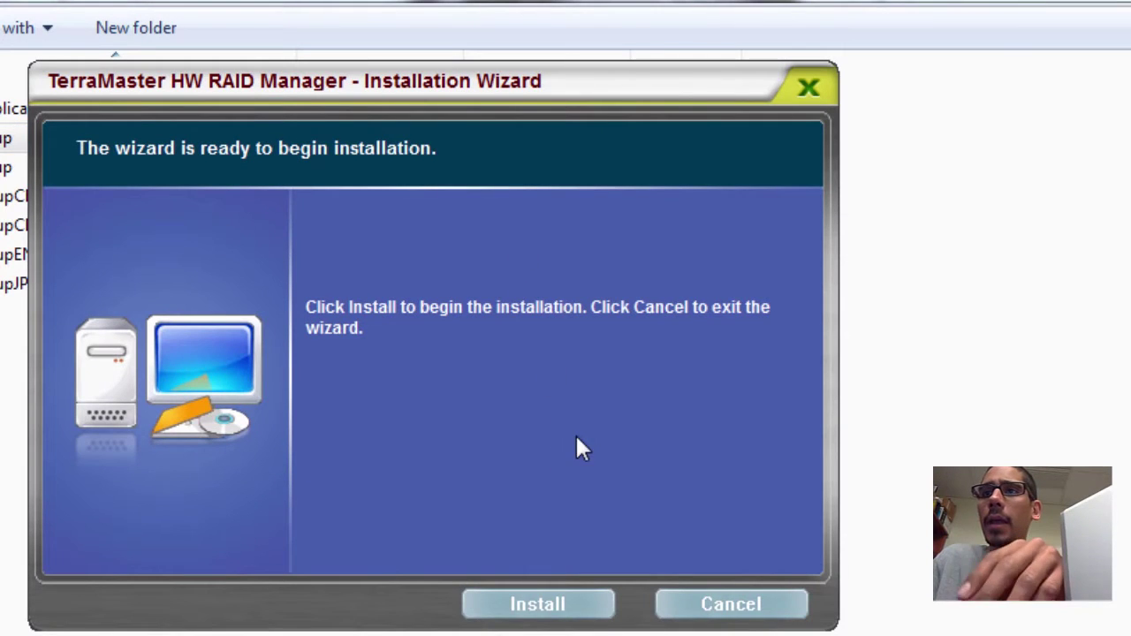
left_click(534, 608)
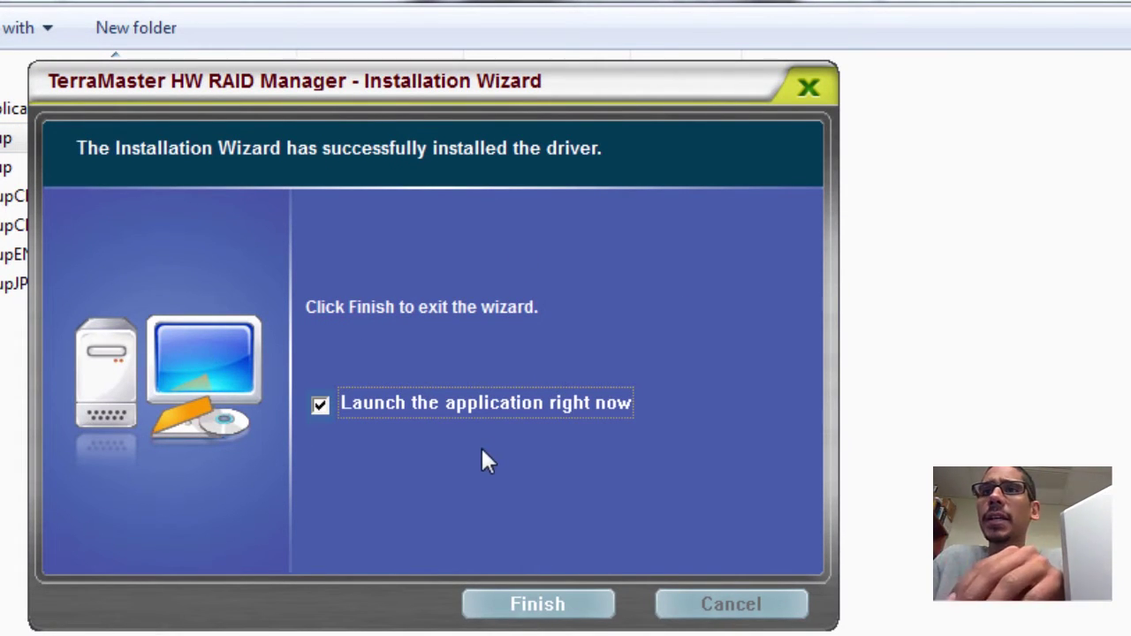
left_click(539, 606)
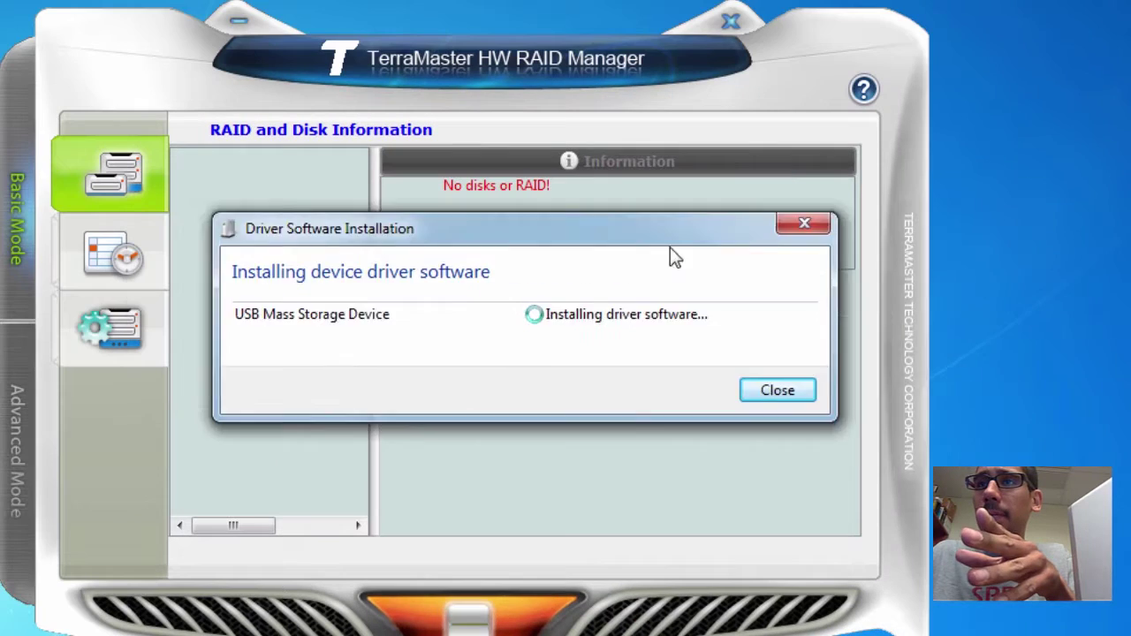
Move aside and close the driver installation window, and review the information for both disks, Controller 1 and the event log
left_click_drag(551, 225, 1114, 296)
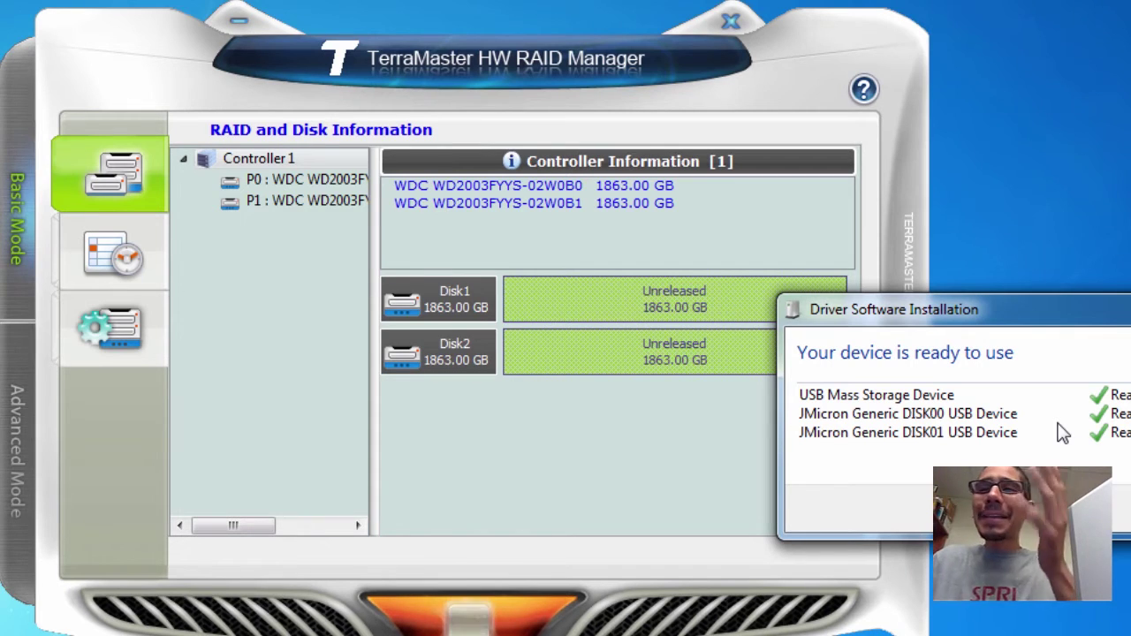
left_click(1087, 511)
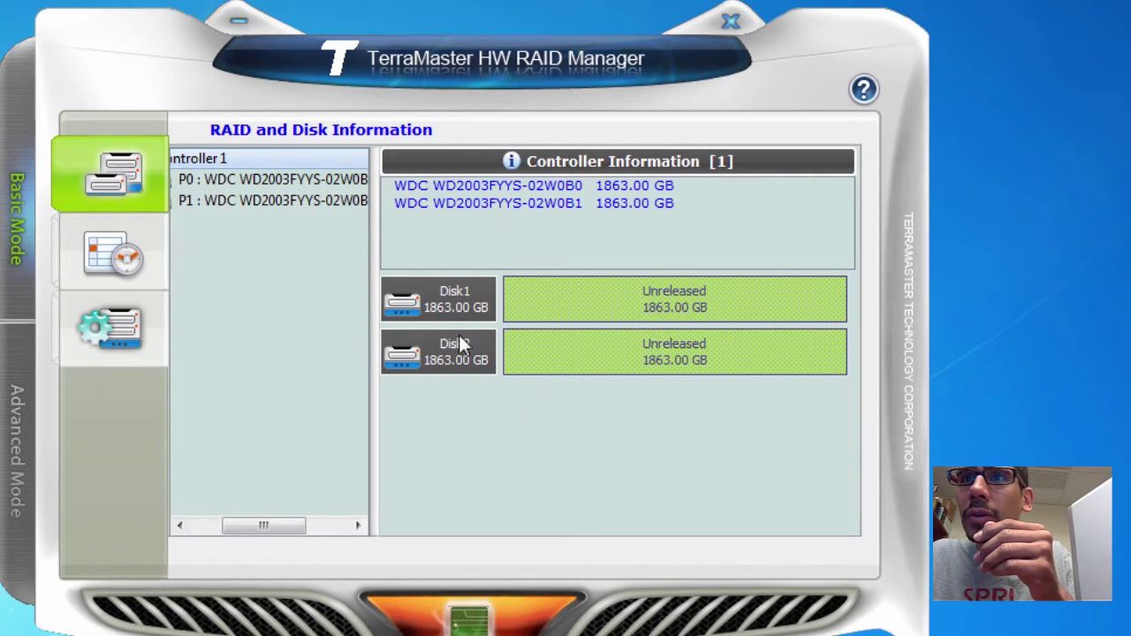
left_click(270, 178)
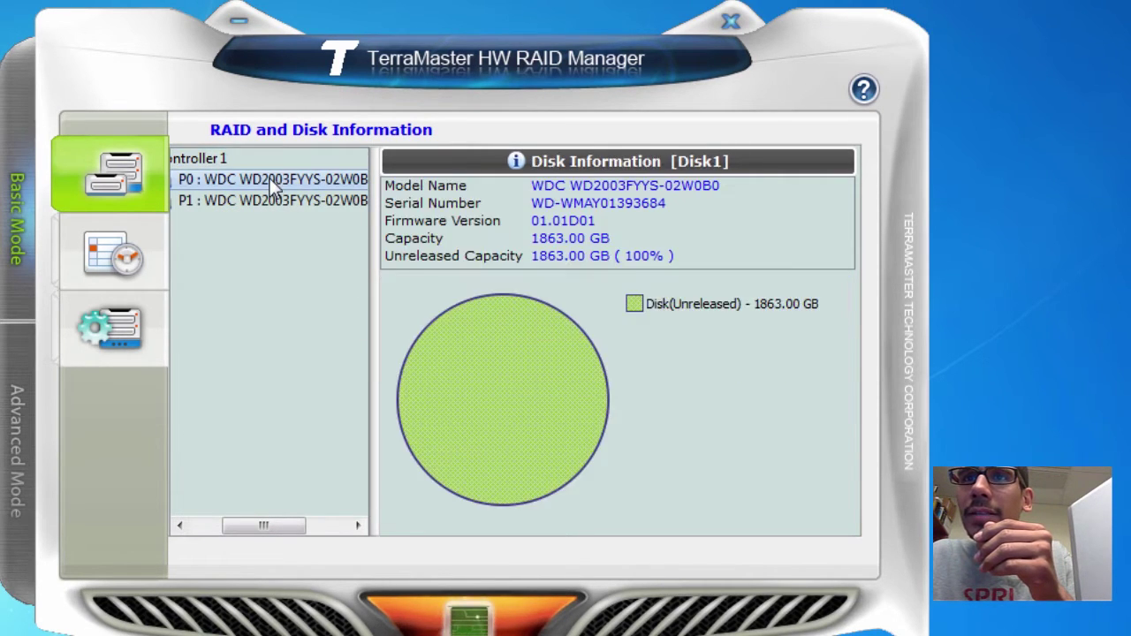
left_click(263, 197)
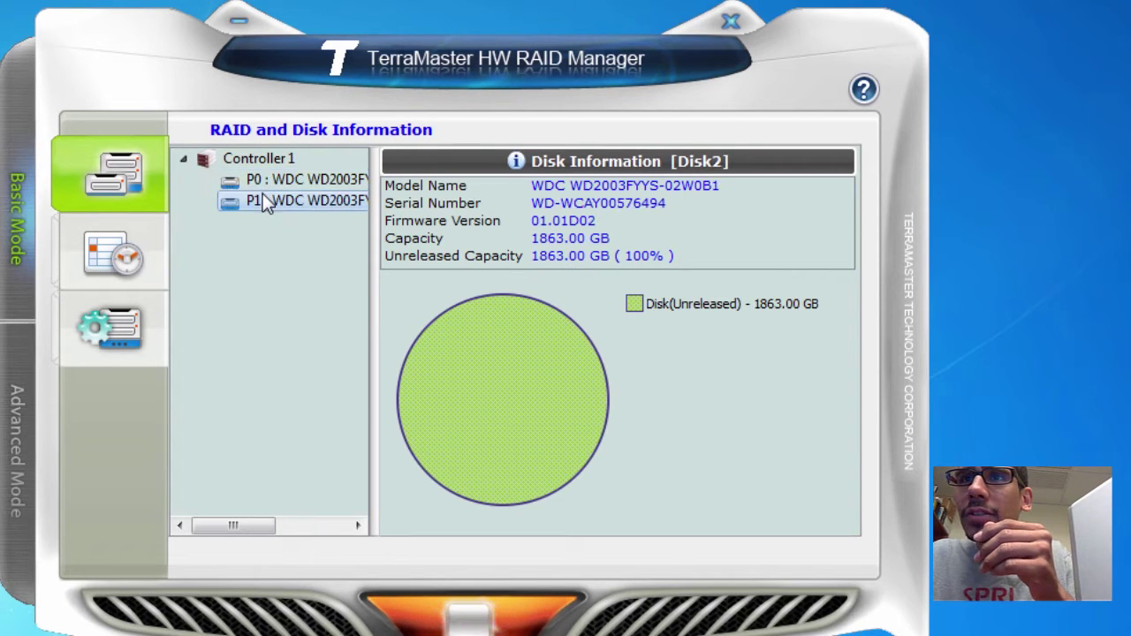
left_click(273, 186)
left_click(274, 162)
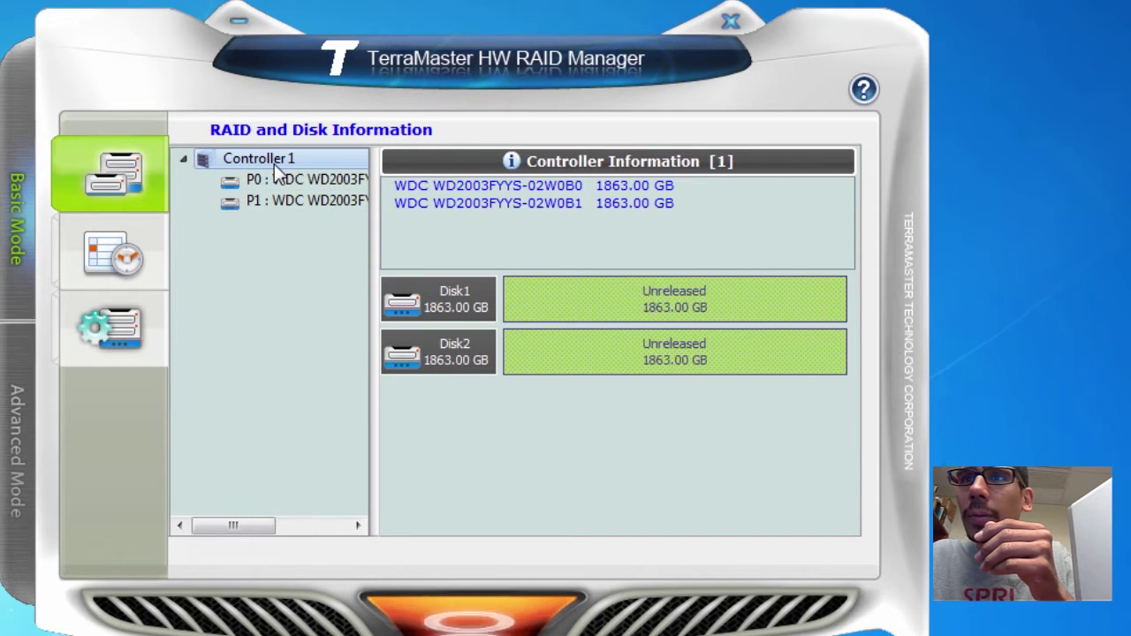
left_click(131, 253)
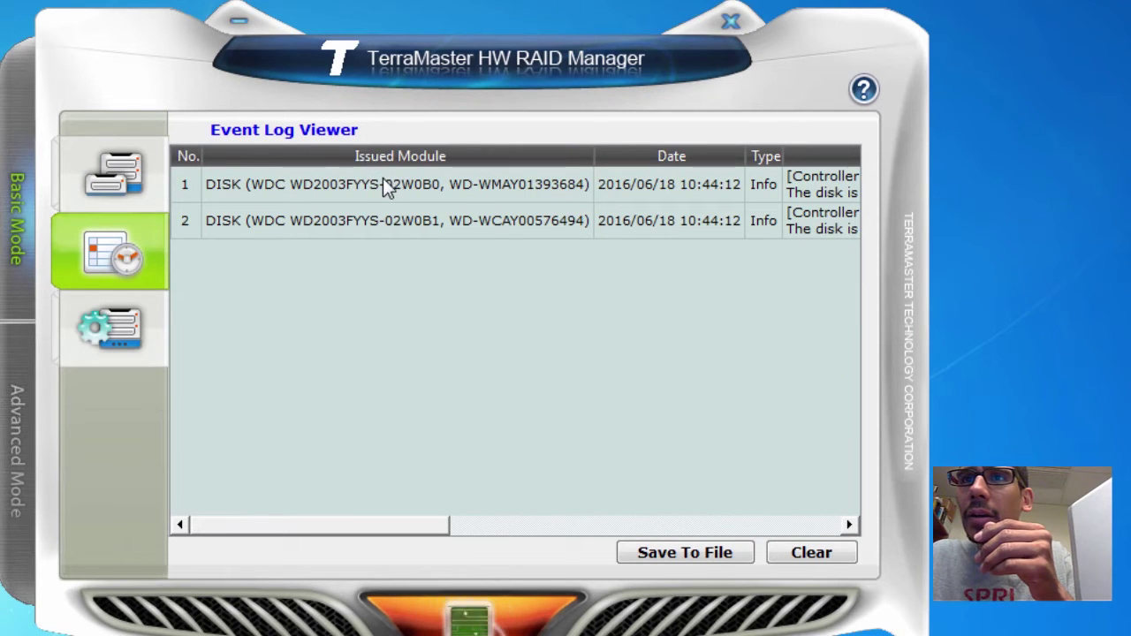
Go through the RAID 0, JBOD and CLONE options in the Basic RAID Configuration and select RAID 1 for Controller 1
left_click(119, 341)
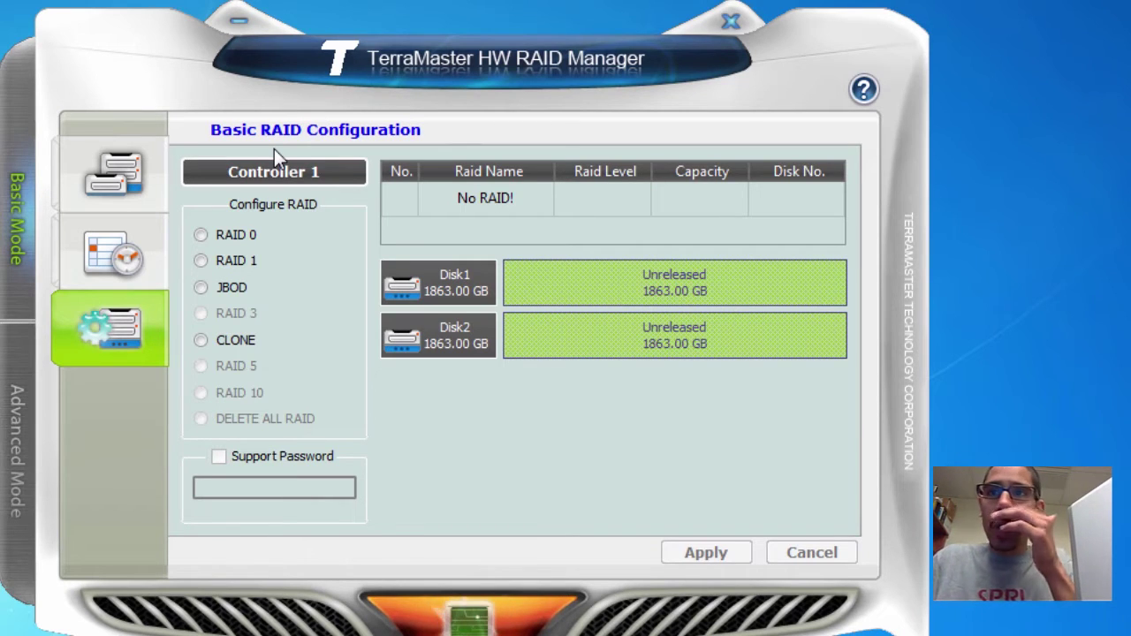
left_click(239, 257)
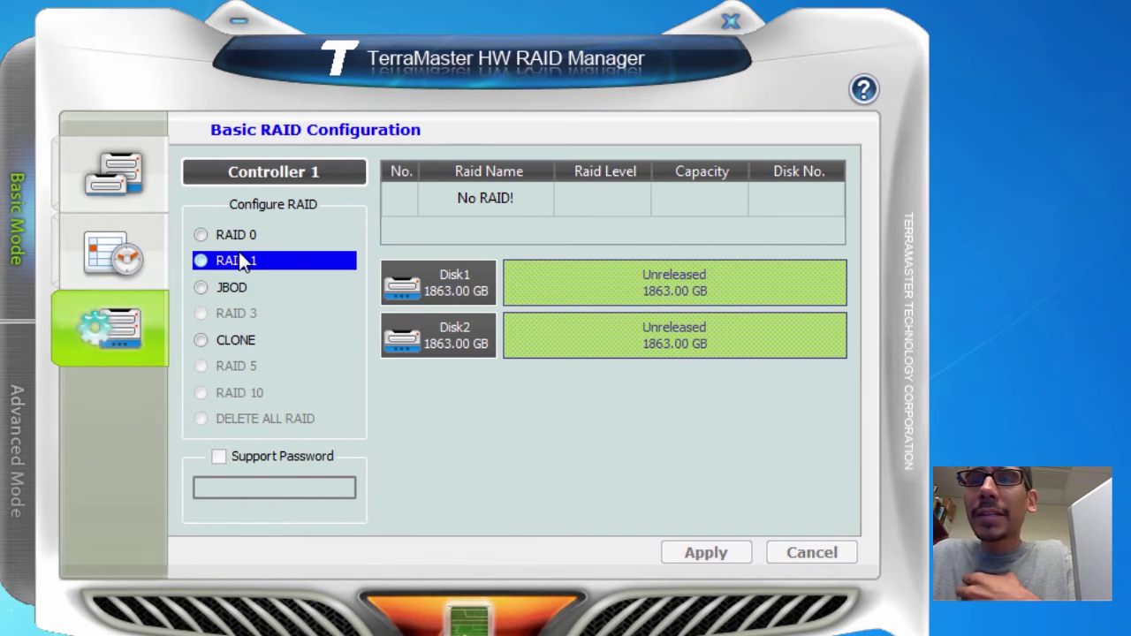
left_click(258, 244)
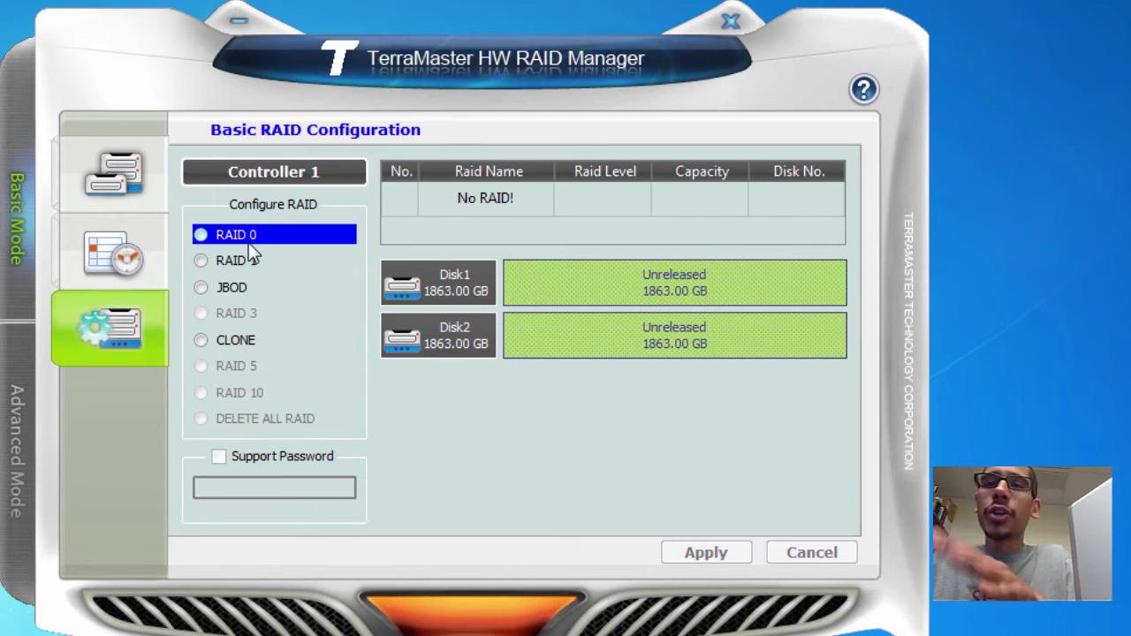
left_click(245, 285)
left_click(249, 264)
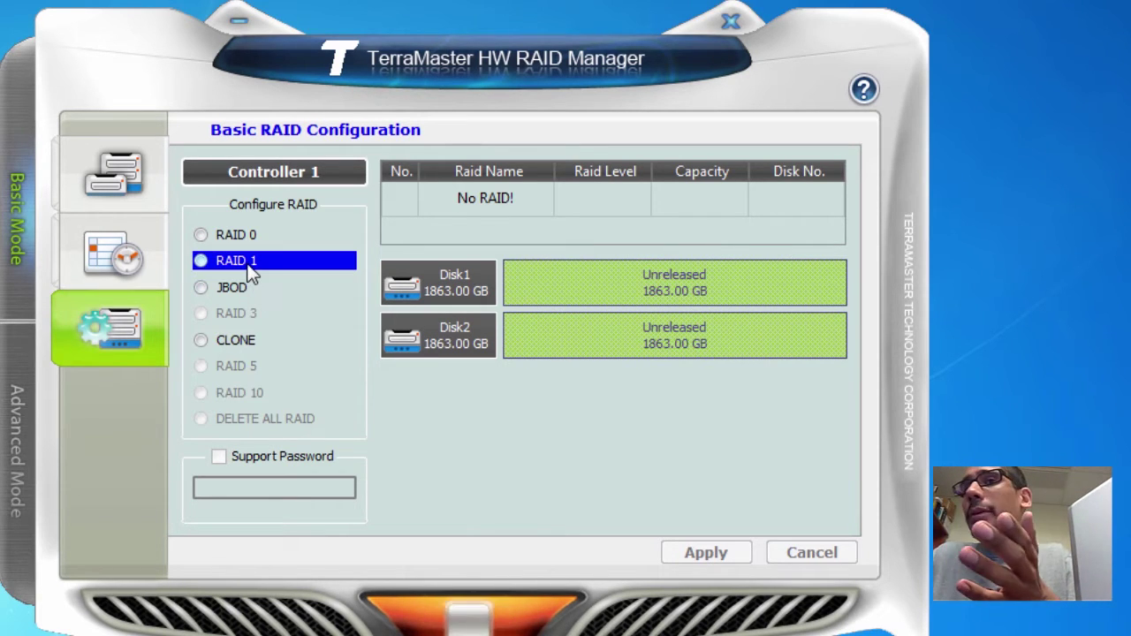
left_click(243, 288)
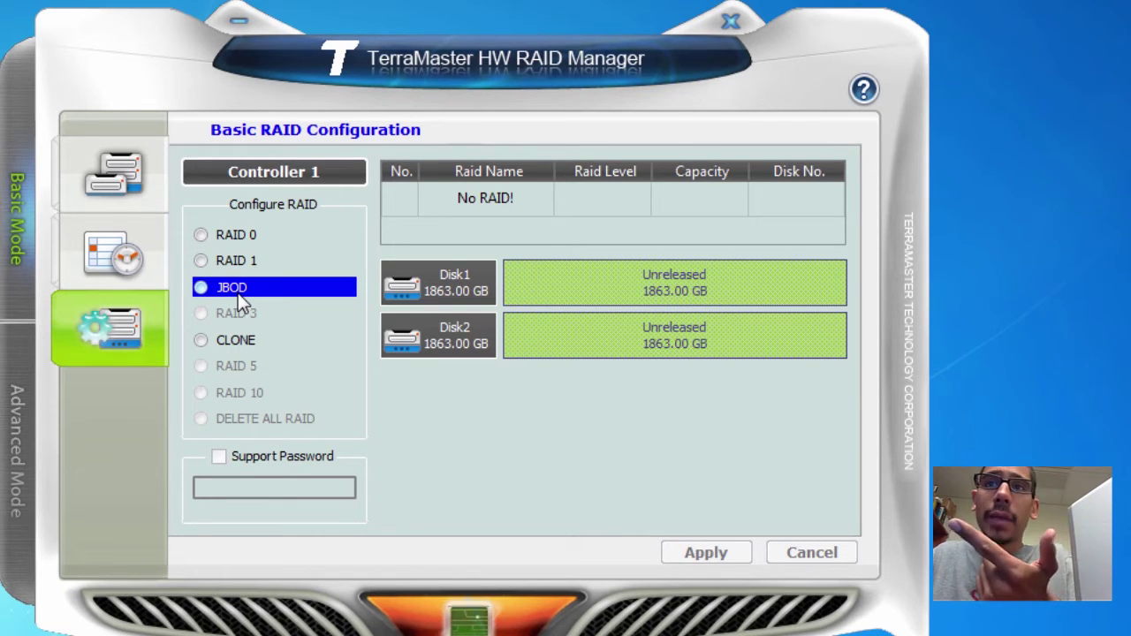
left_click(243, 339)
left_click(243, 265)
left_click(242, 261)
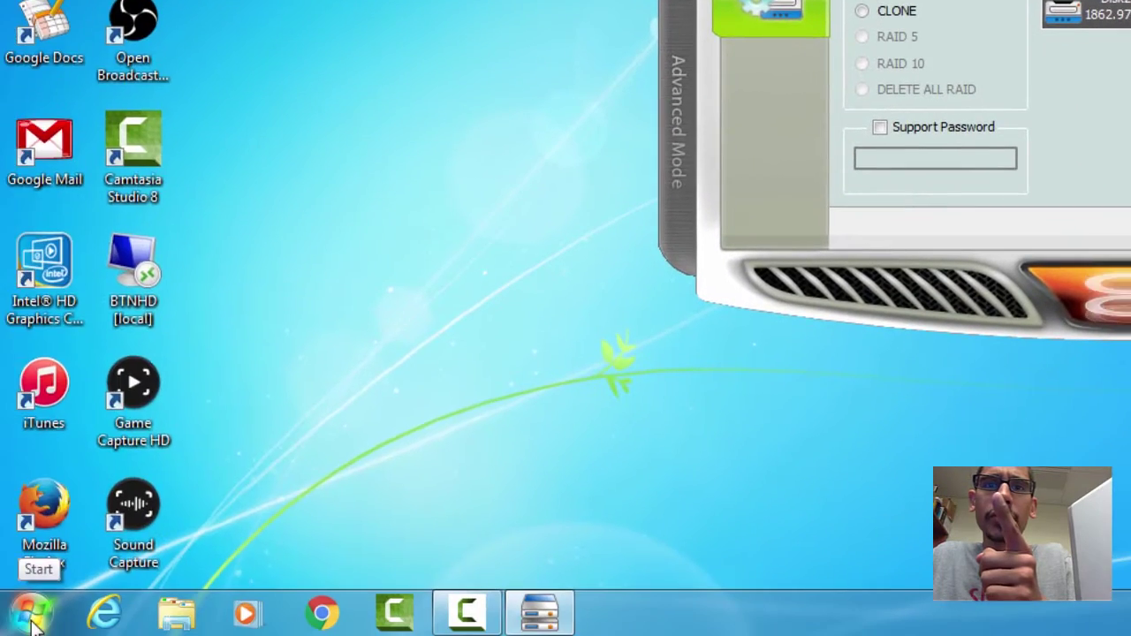
Open Disk Management in Windows Computer Management, maximize the window and examine how Disk 1 and Disk 2 are listed
left_click(35, 611)
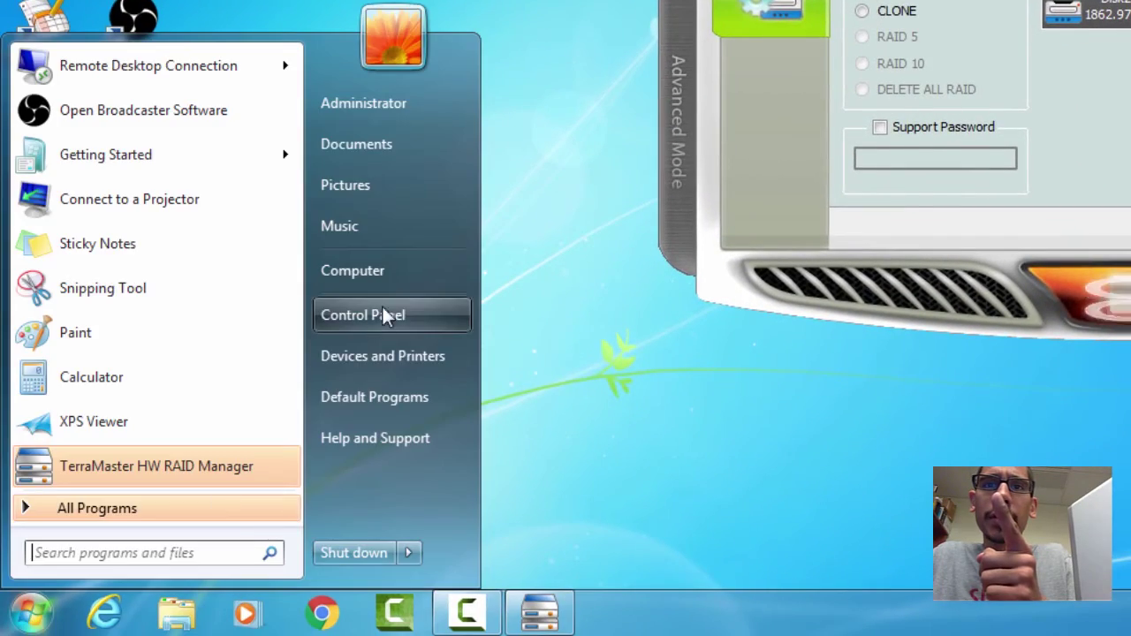
left_click(251, 406)
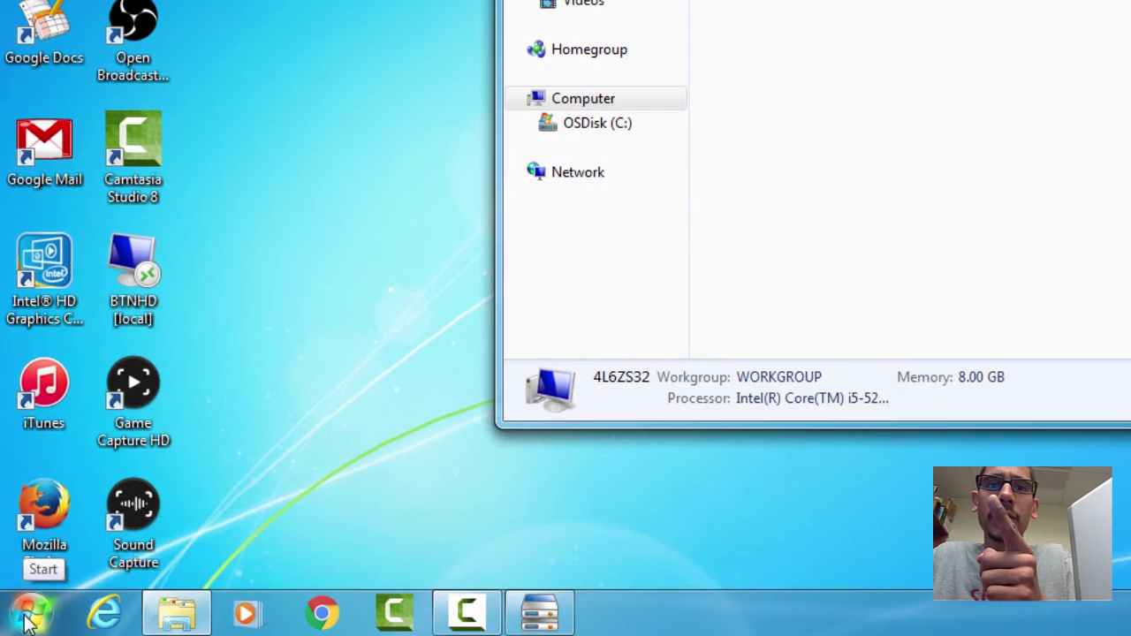
left_click(30, 610)
right_click(392, 269)
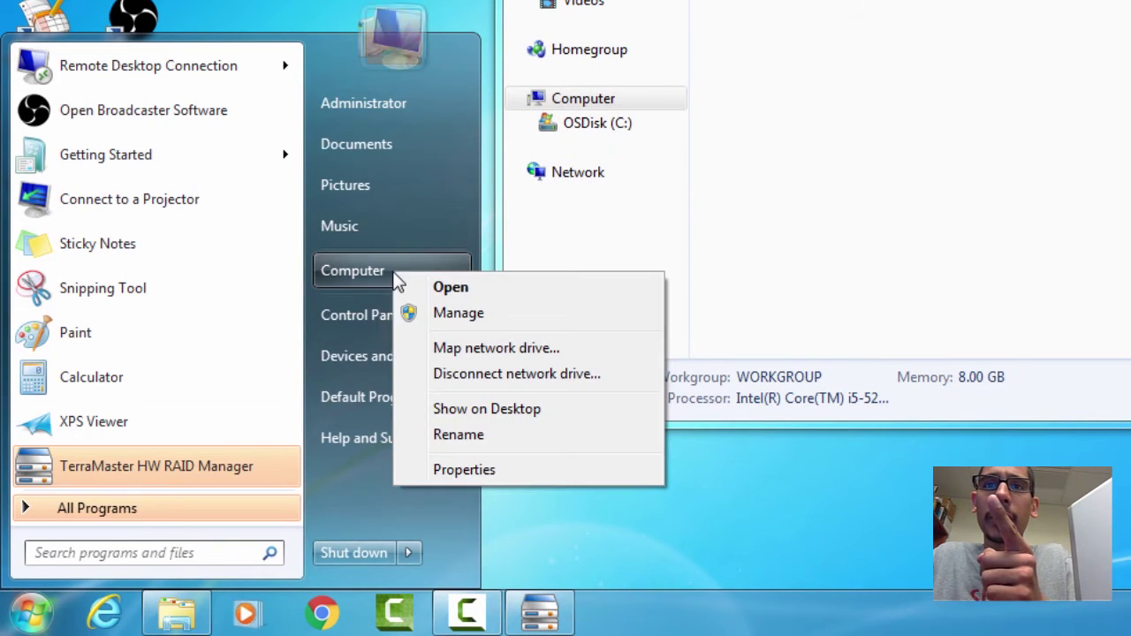
left_click(517, 316)
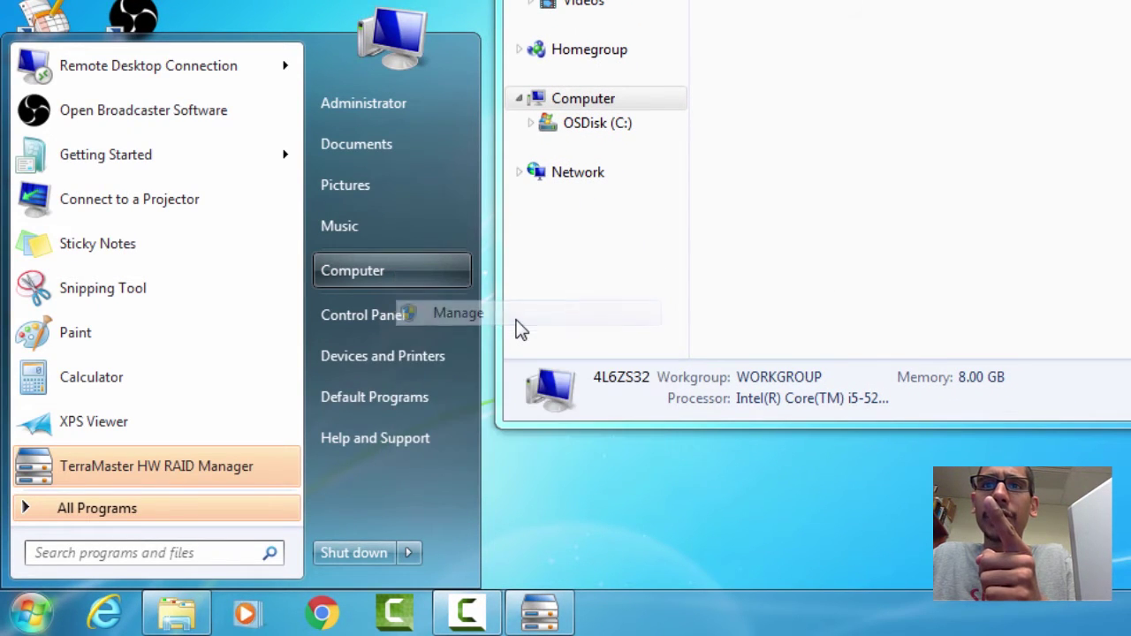
left_click(146, 322)
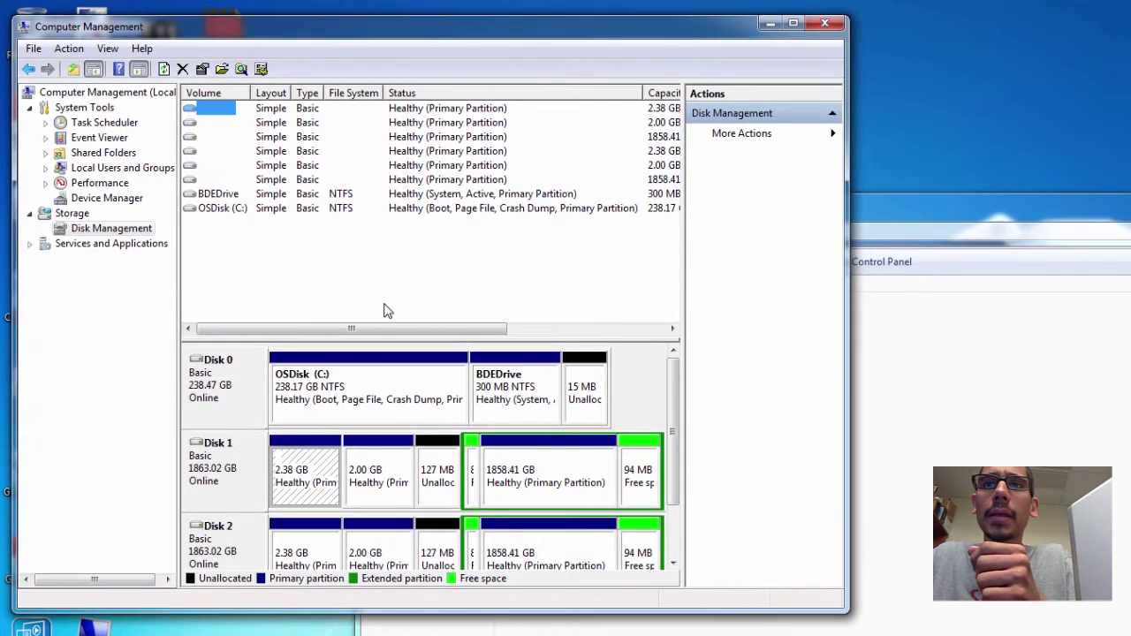
double_click(632, 35)
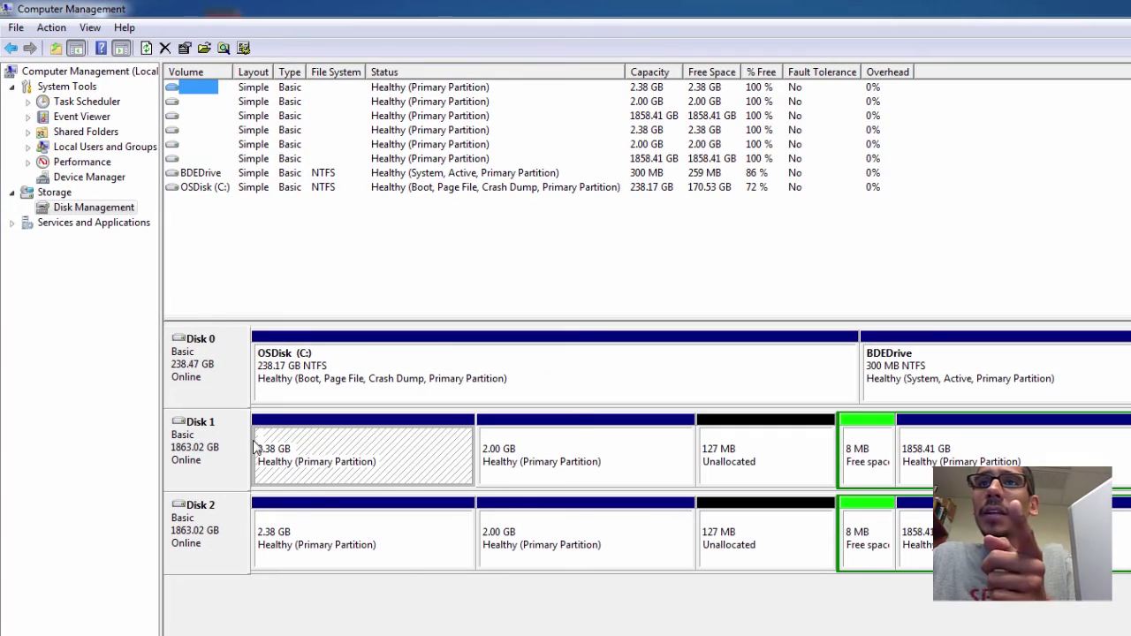
left_click(211, 457)
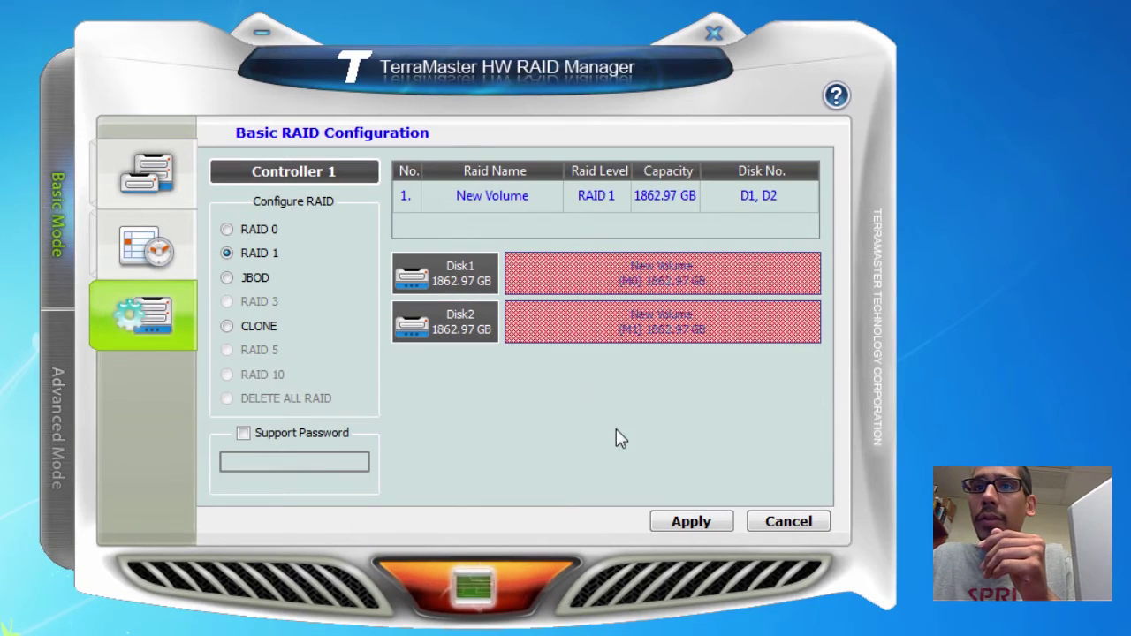
Apply the RAID 1 configuration to Controller 1, accepting the deletion of all previous volumes, and acknowledge the completion message
left_click(696, 525)
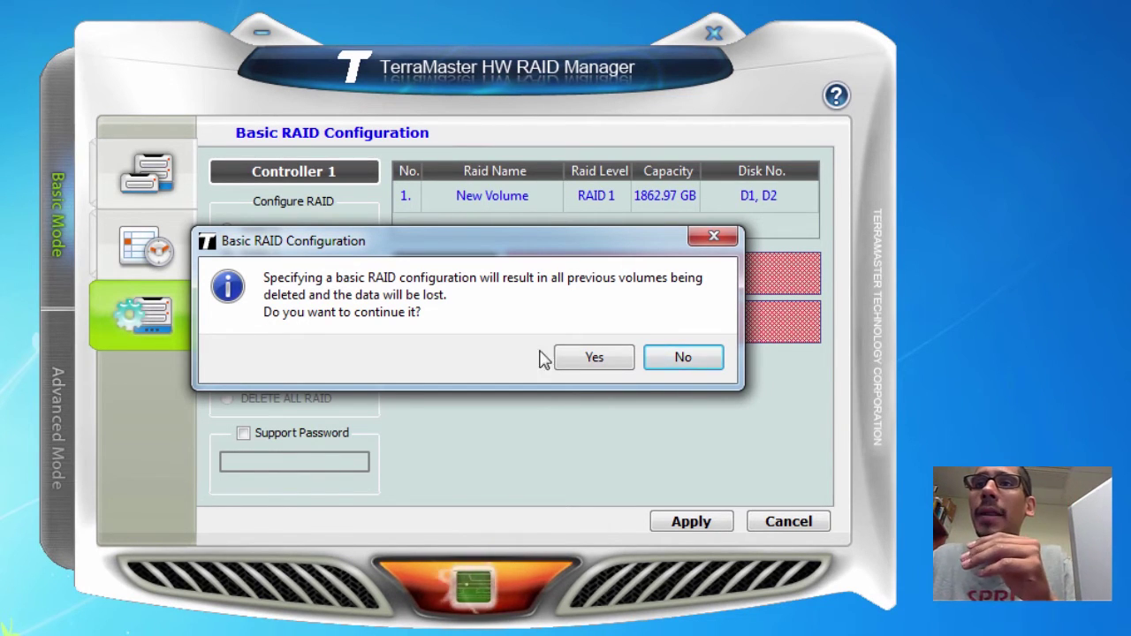
left_click(576, 364)
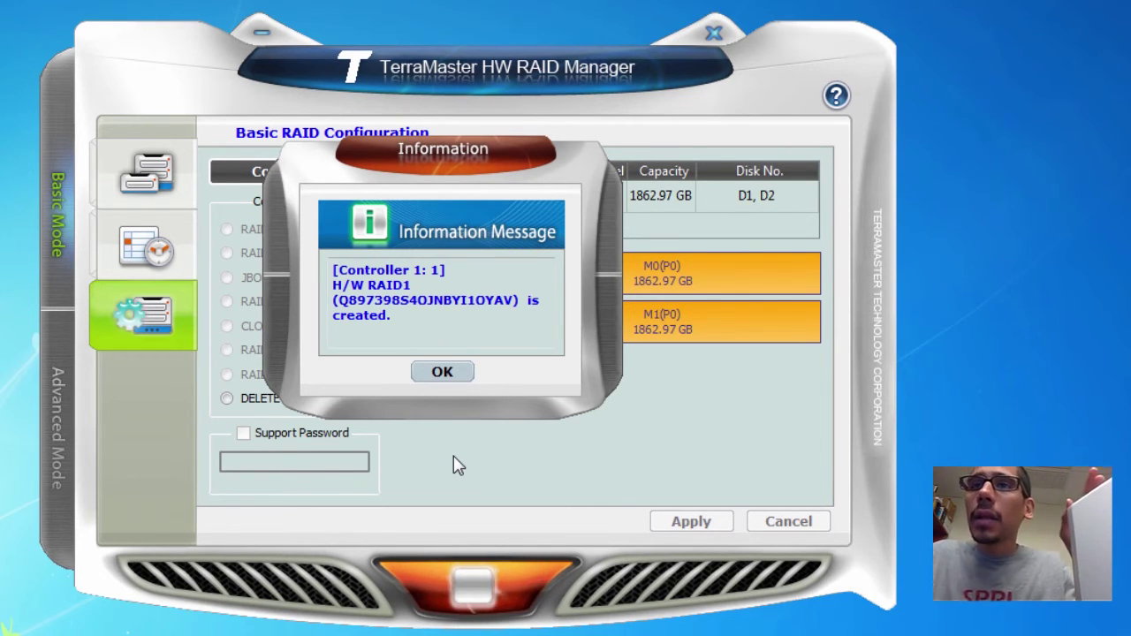
left_click(449, 376)
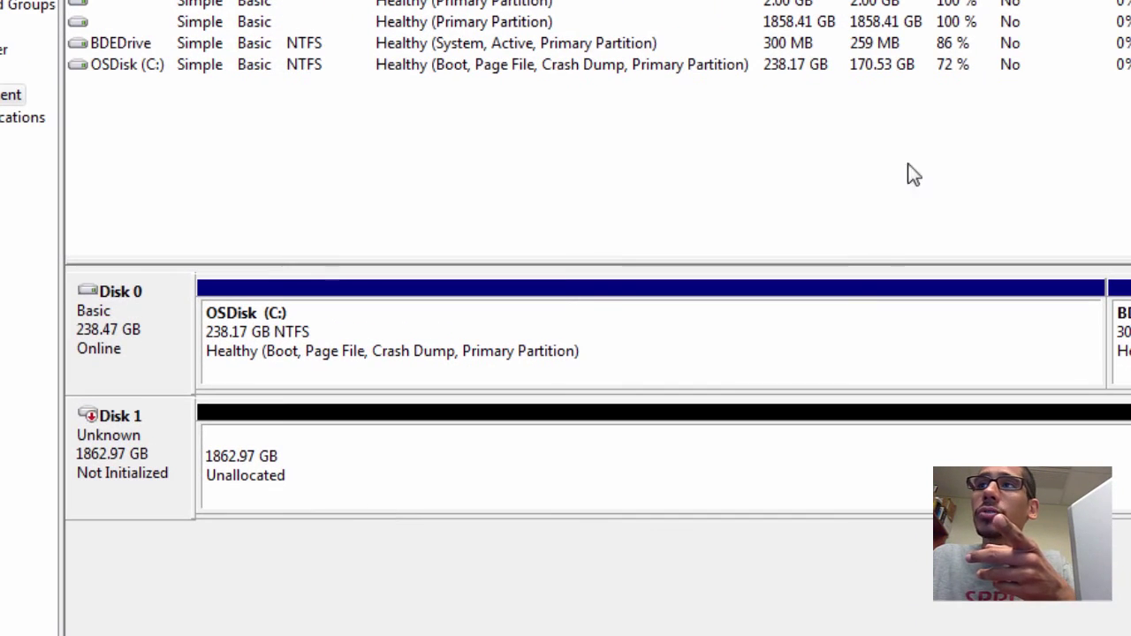
Check which hard disk drives Windows Explorer lists under Computer and close the Explorer window
key("super+e")
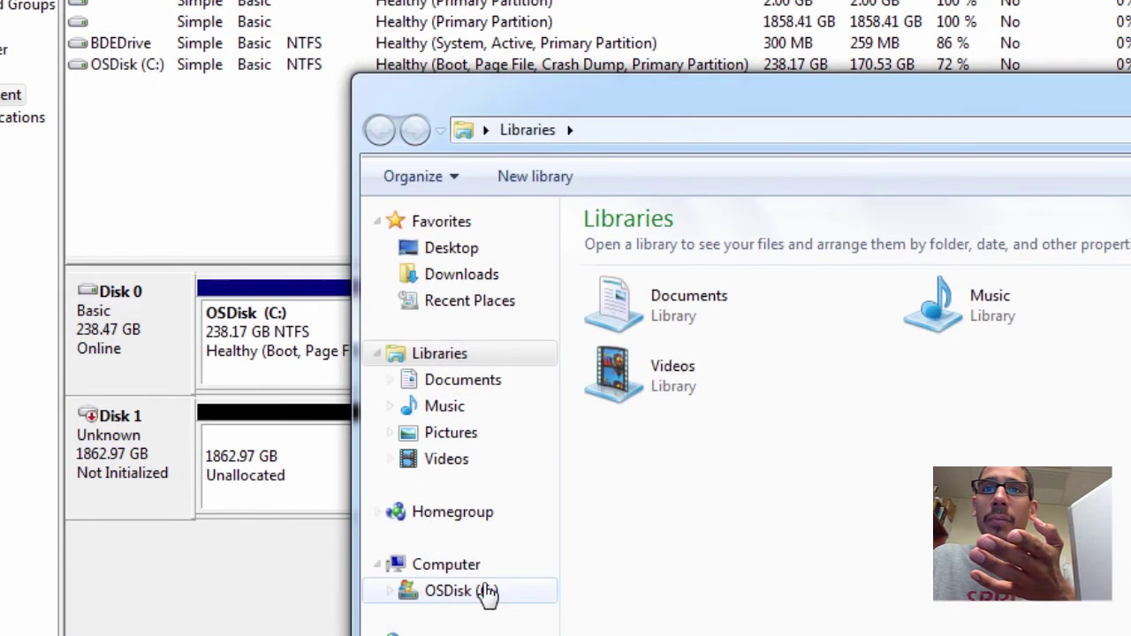
left_click(485, 573)
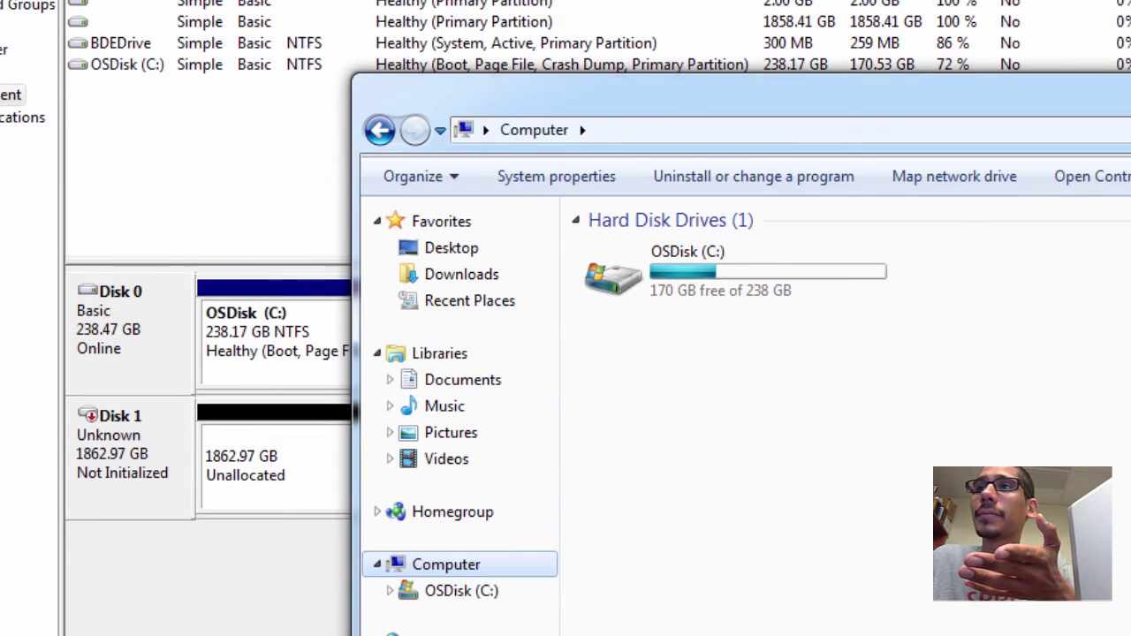
key("alt+F4")
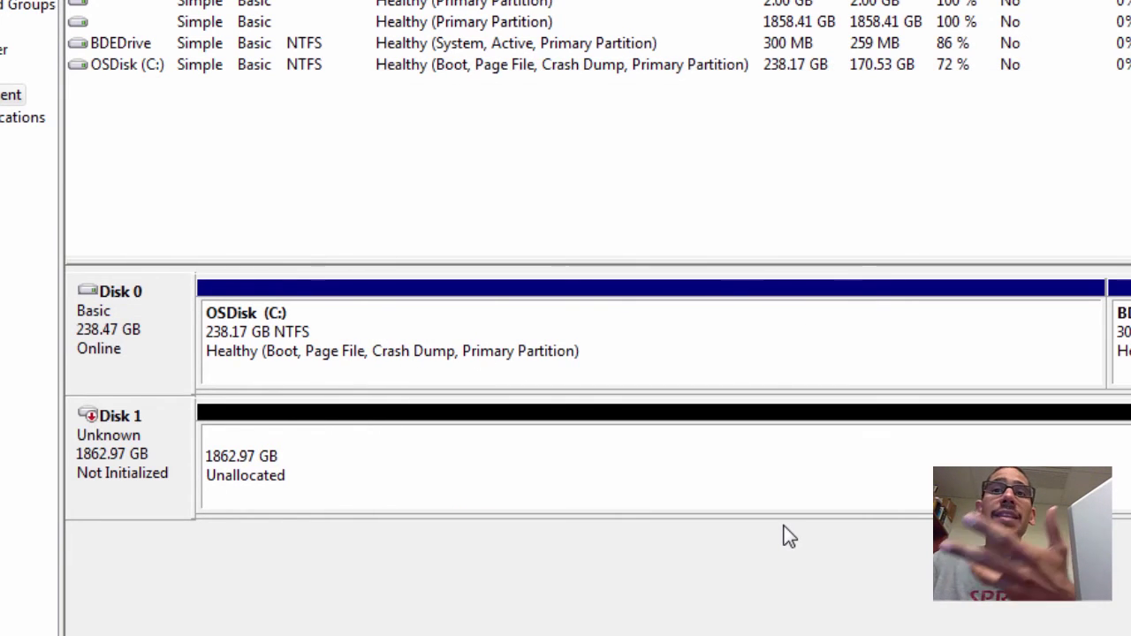
Initialize Disk 1 with the GPT (GUID Partition Table) partition style
right_click(148, 485)
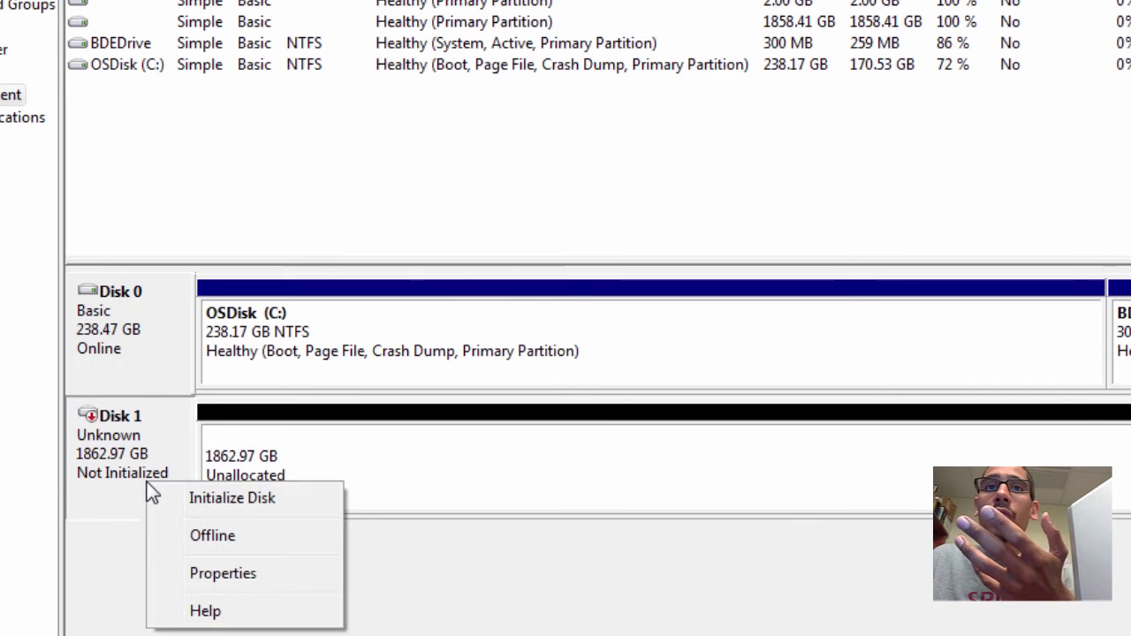
left_click(216, 499)
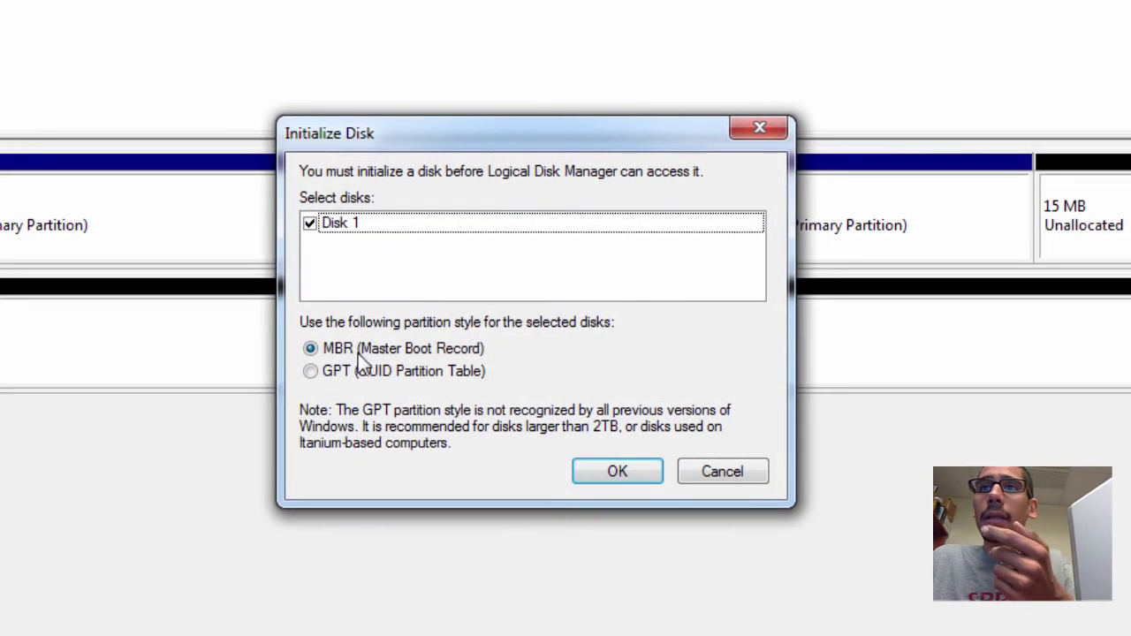
left_click(350, 376)
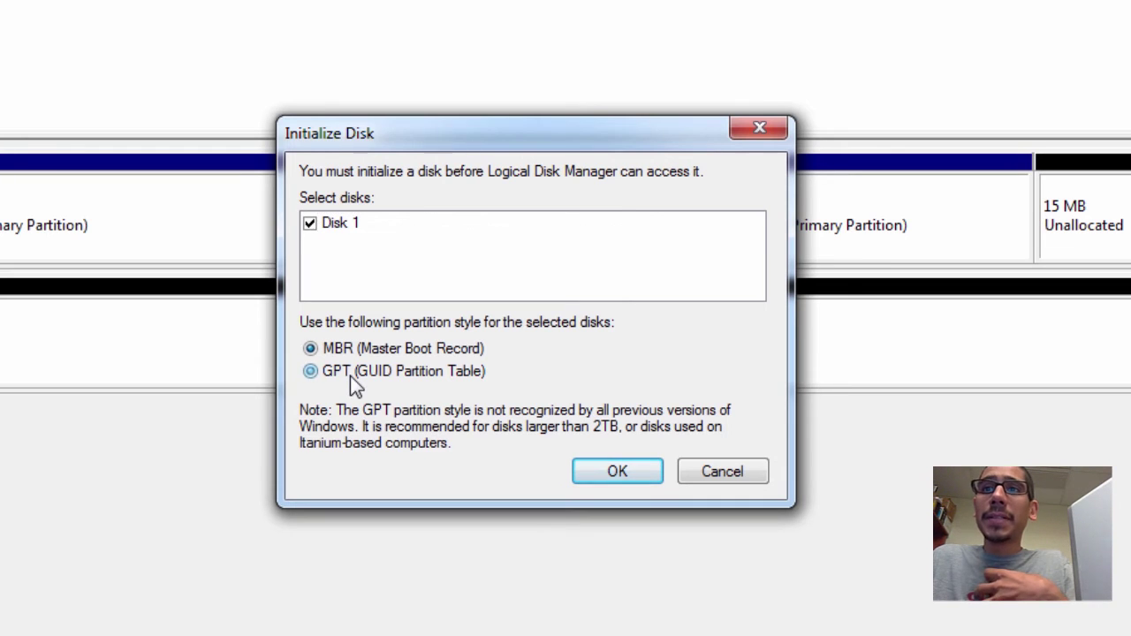
left_click(610, 472)
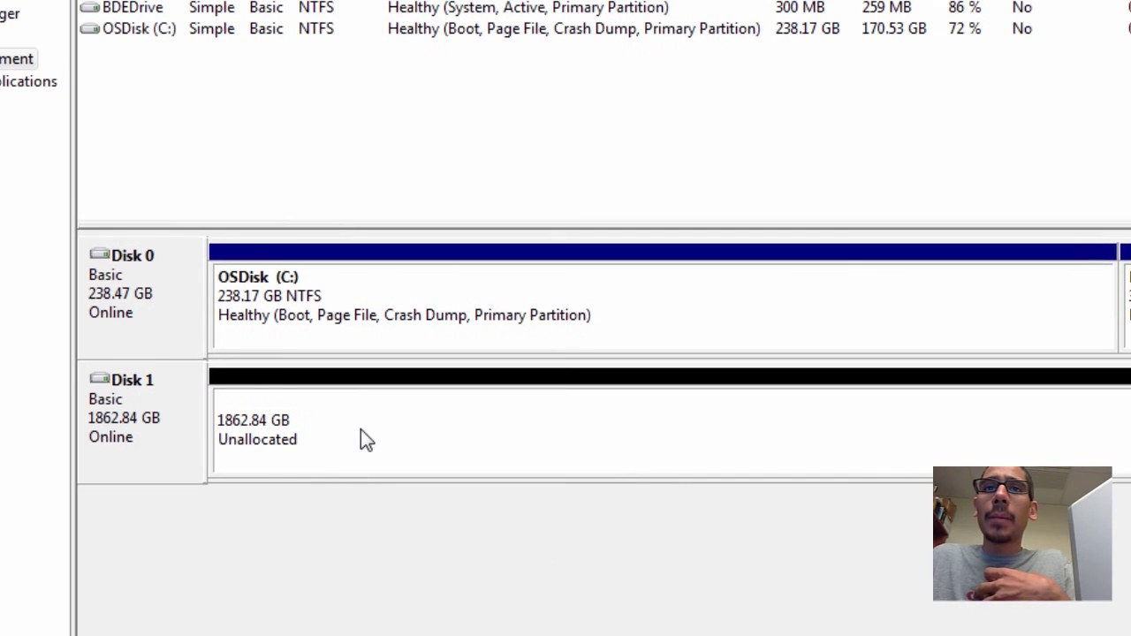
Create a 1907550 MB simple volume on Disk 1 with drive letter D, quick-formatted as NTFS, default allocation unit size and label New Volume
right_click(360, 431)
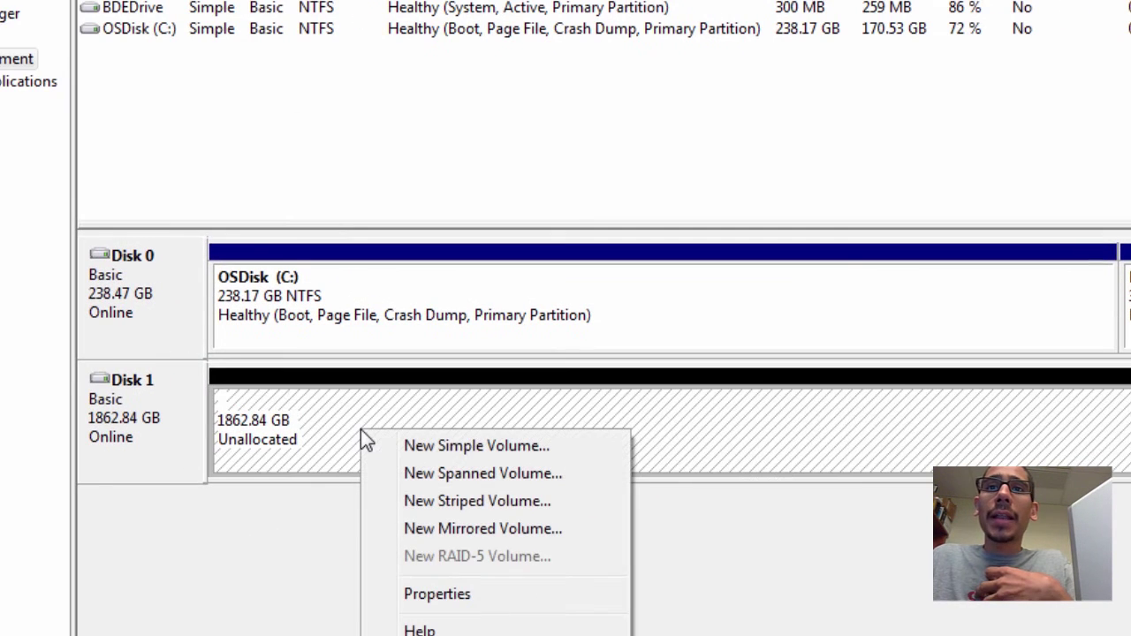
left_click(510, 446)
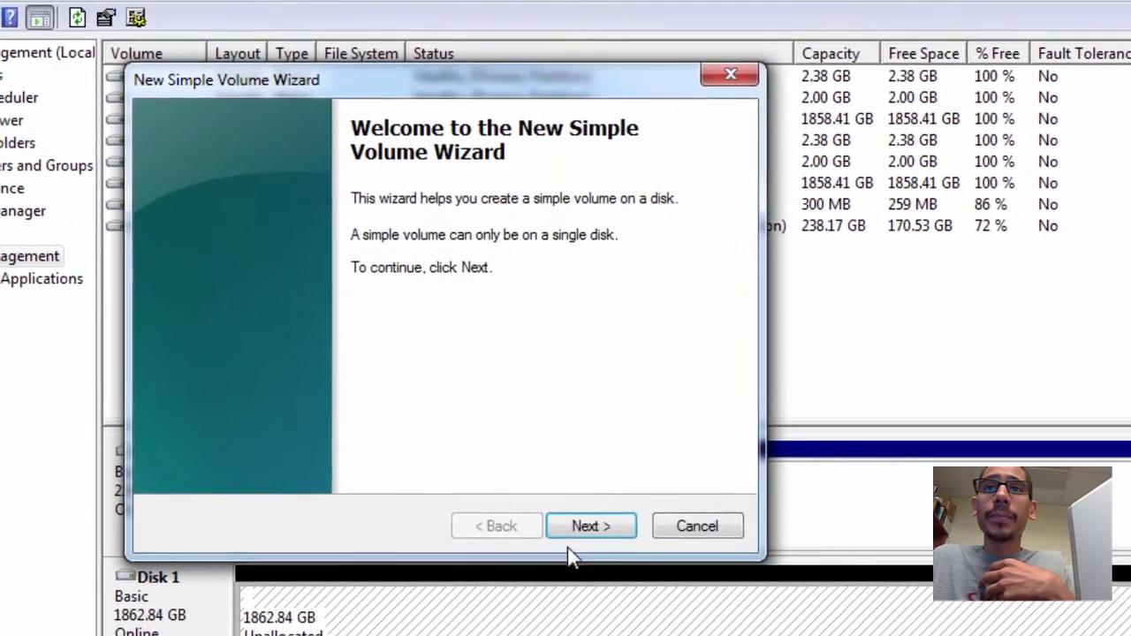
left_click(585, 556)
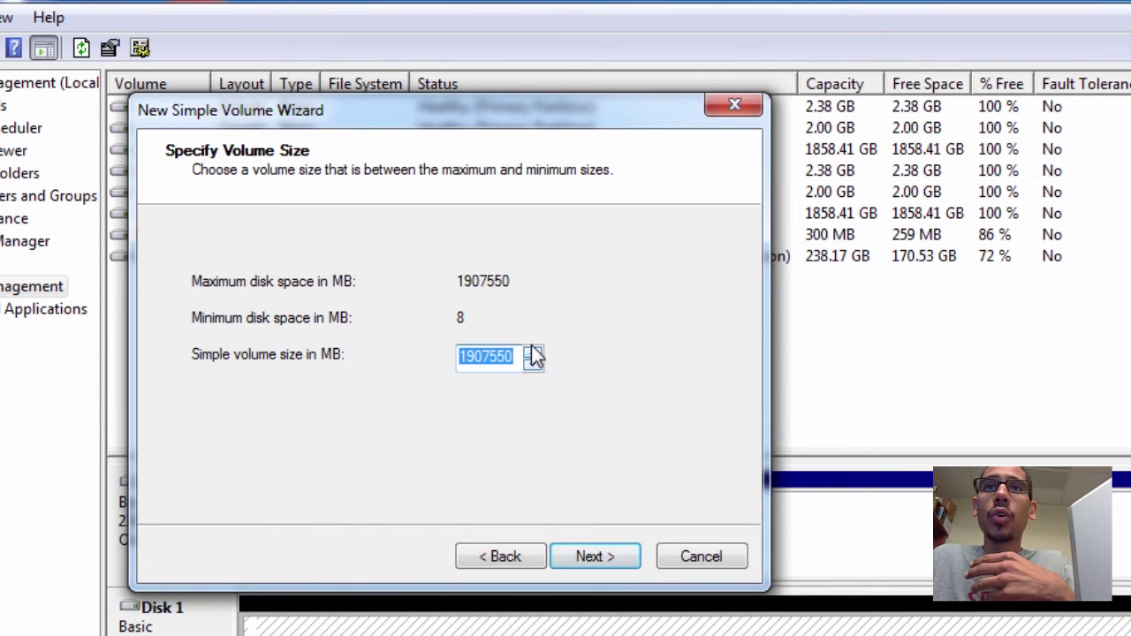
left_click(619, 567)
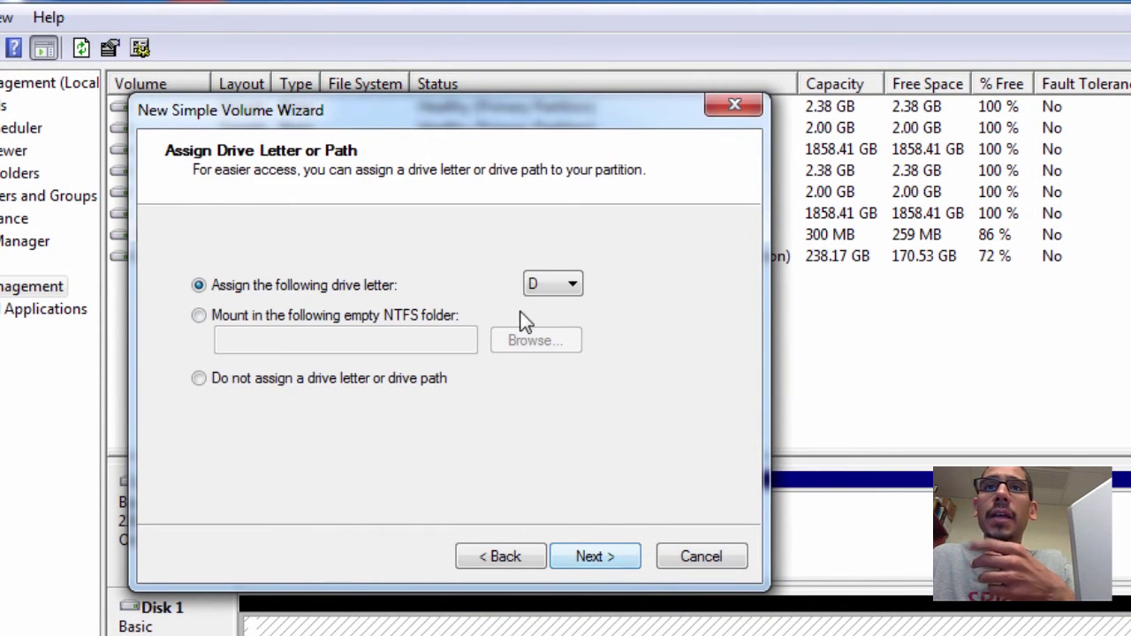
left_click(607, 559)
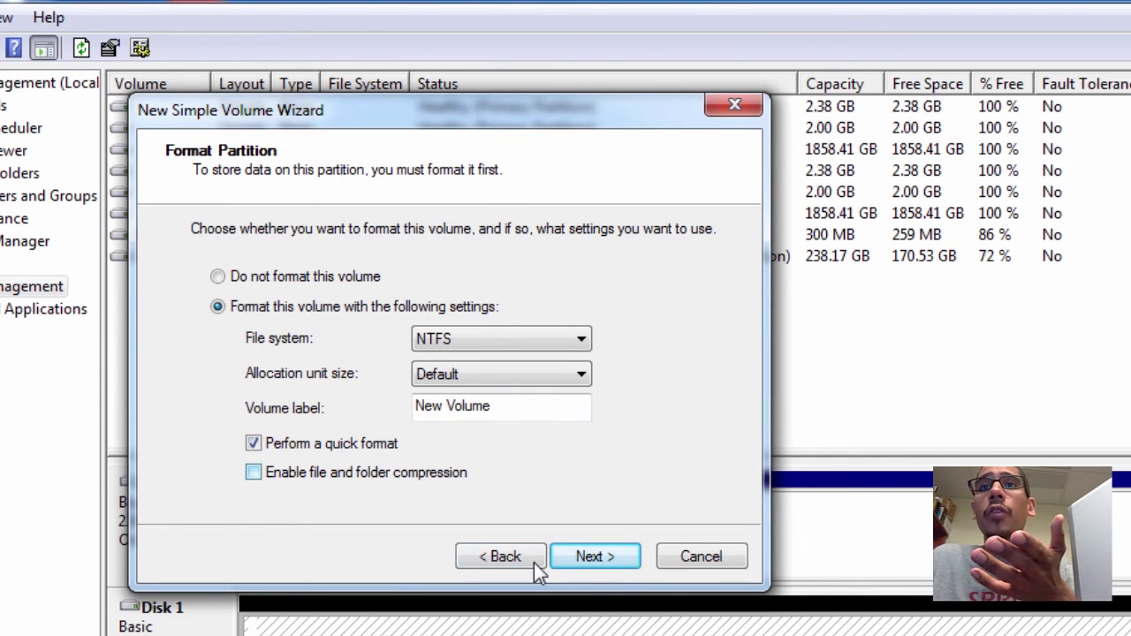
left_click(609, 560)
left_click(595, 556)
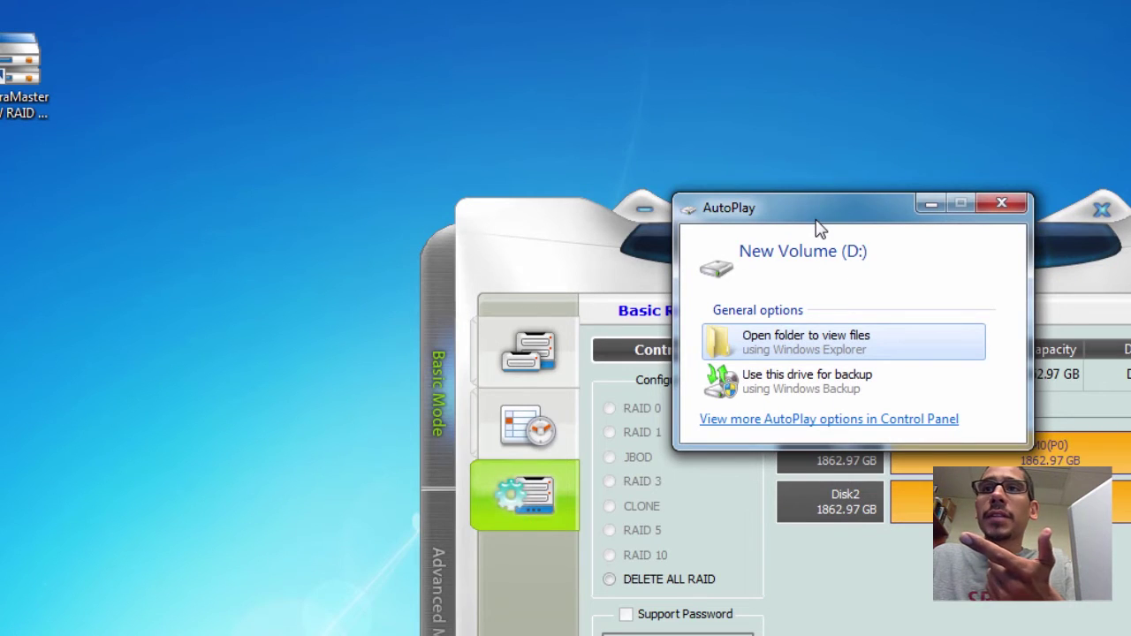
Close the AutoPlay prompt, open New Volume (D:) from Computer and compare it with the RAID configuration in TerraMaster HW RAID Manager
left_click(1001, 203)
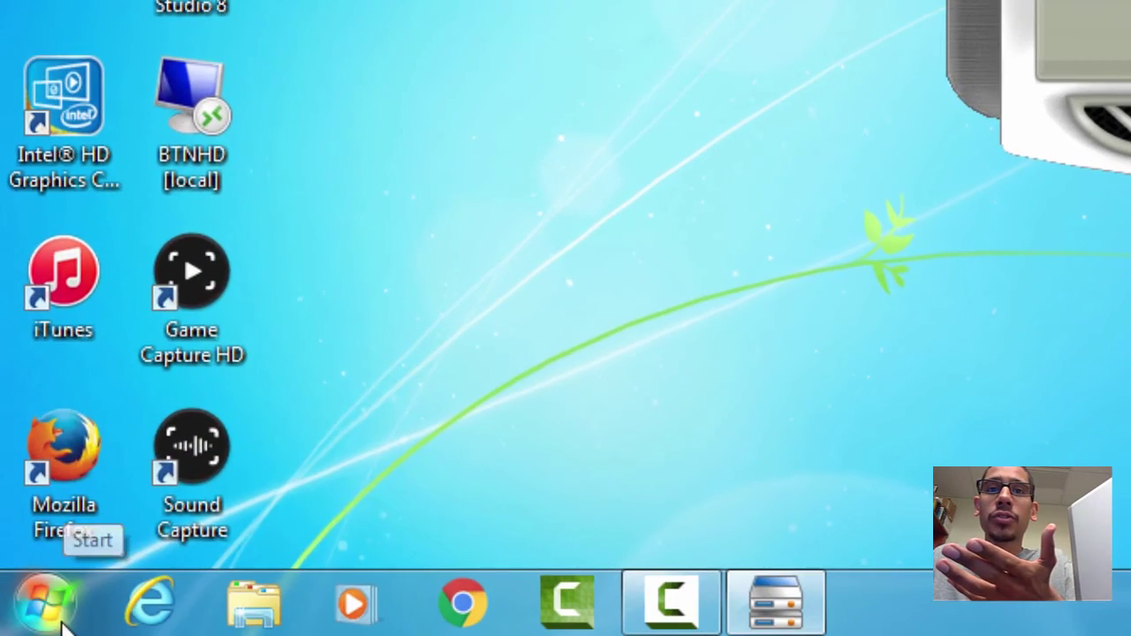
left_click(45, 601)
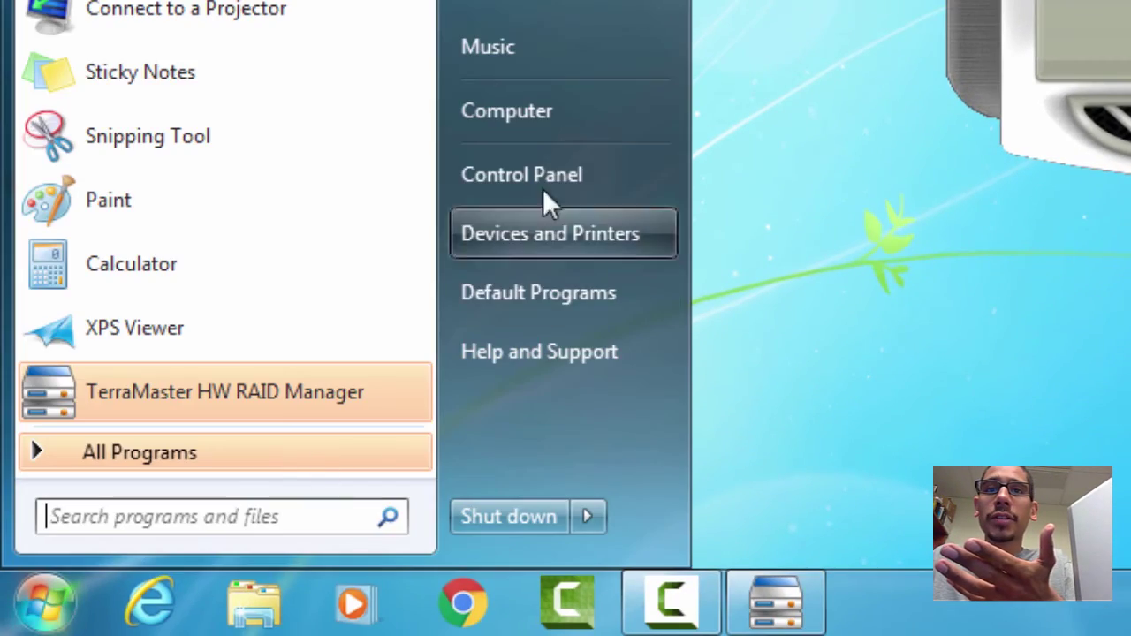
left_click(469, 220)
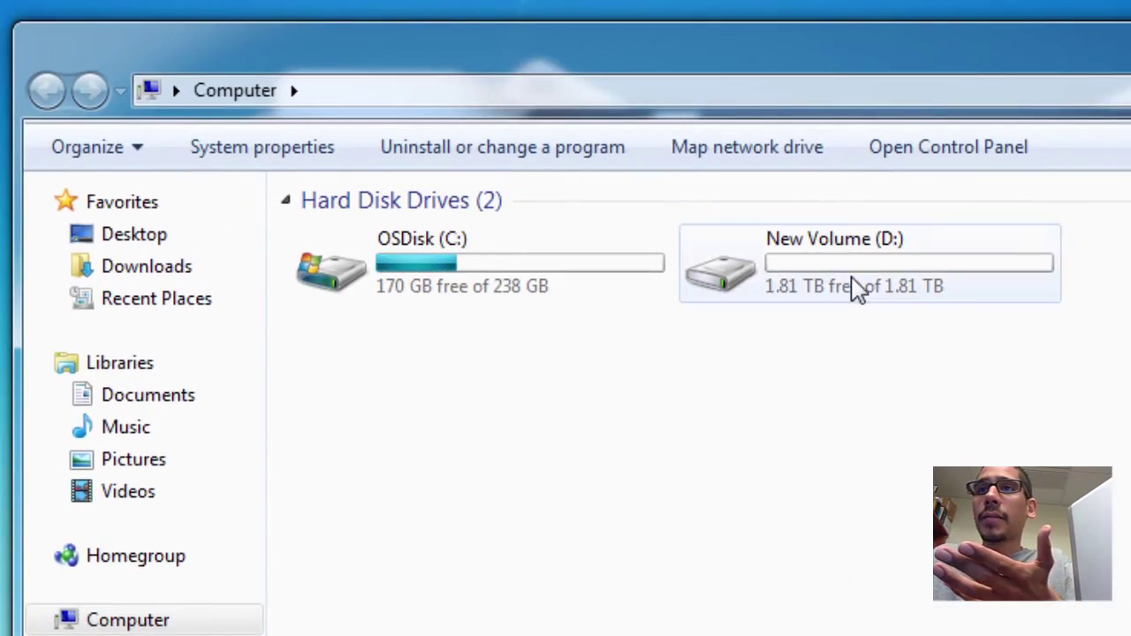
double_click(854, 285)
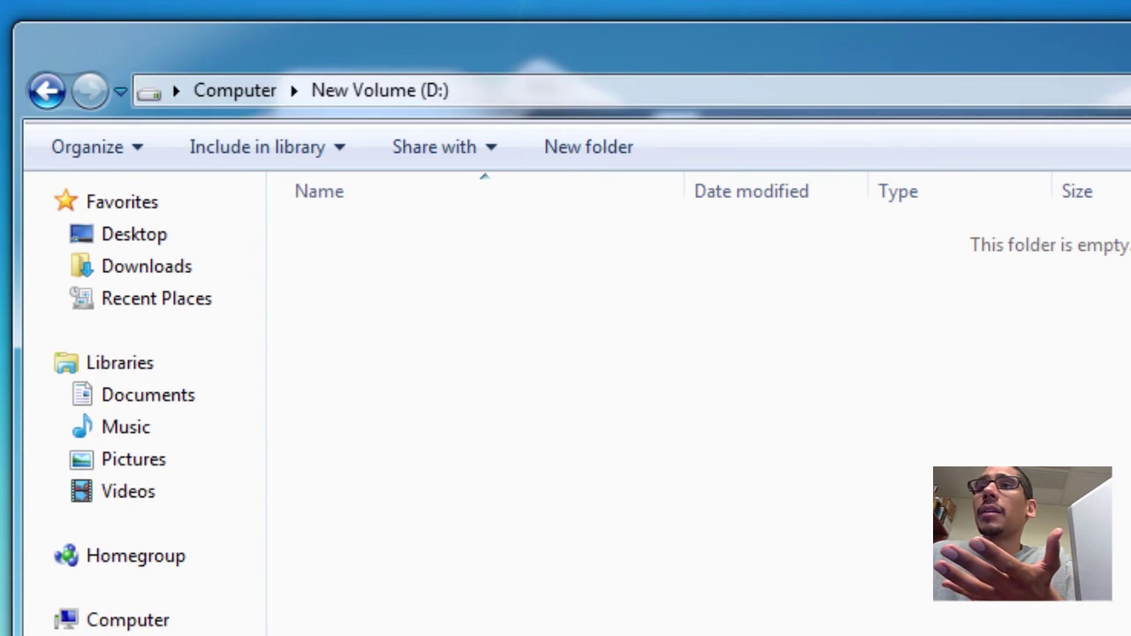
key("alt+Tab")
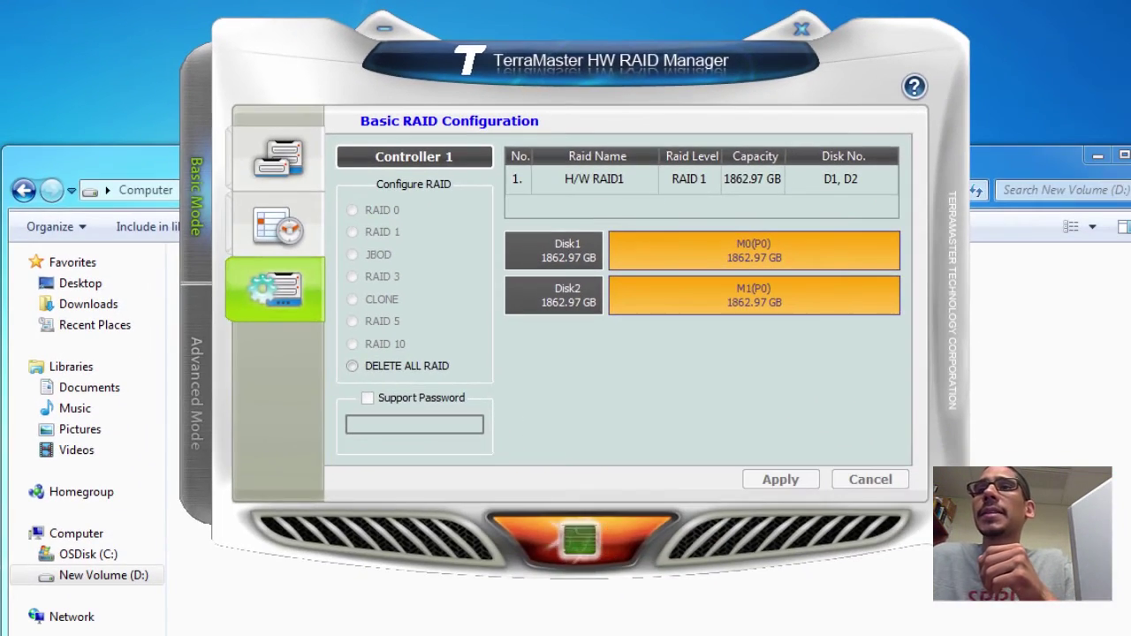
key("alt+Tab")
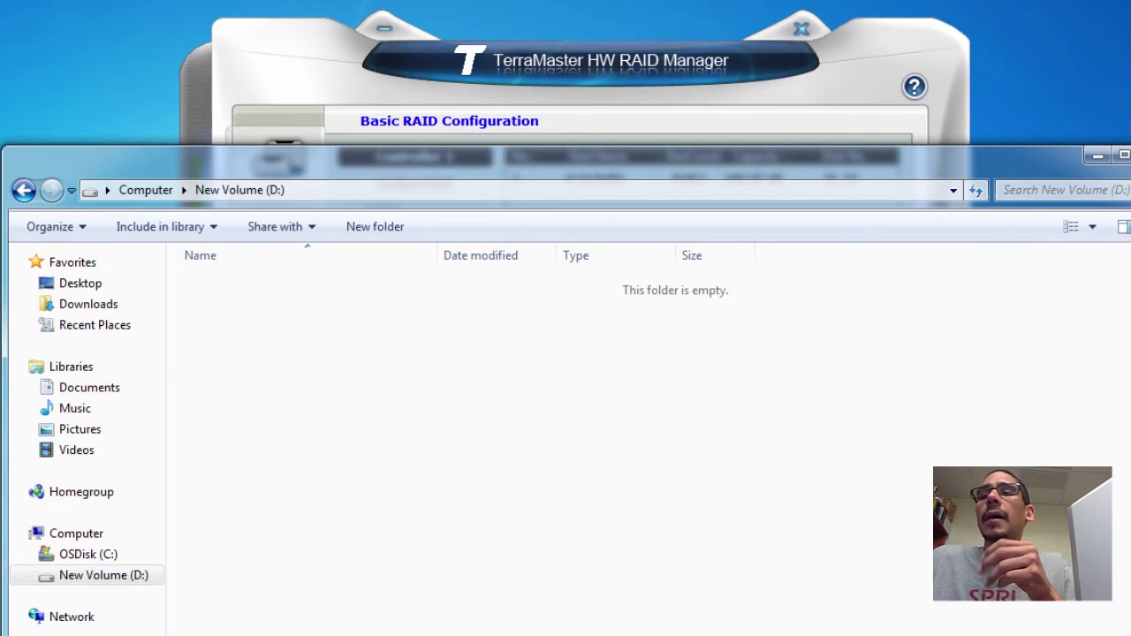